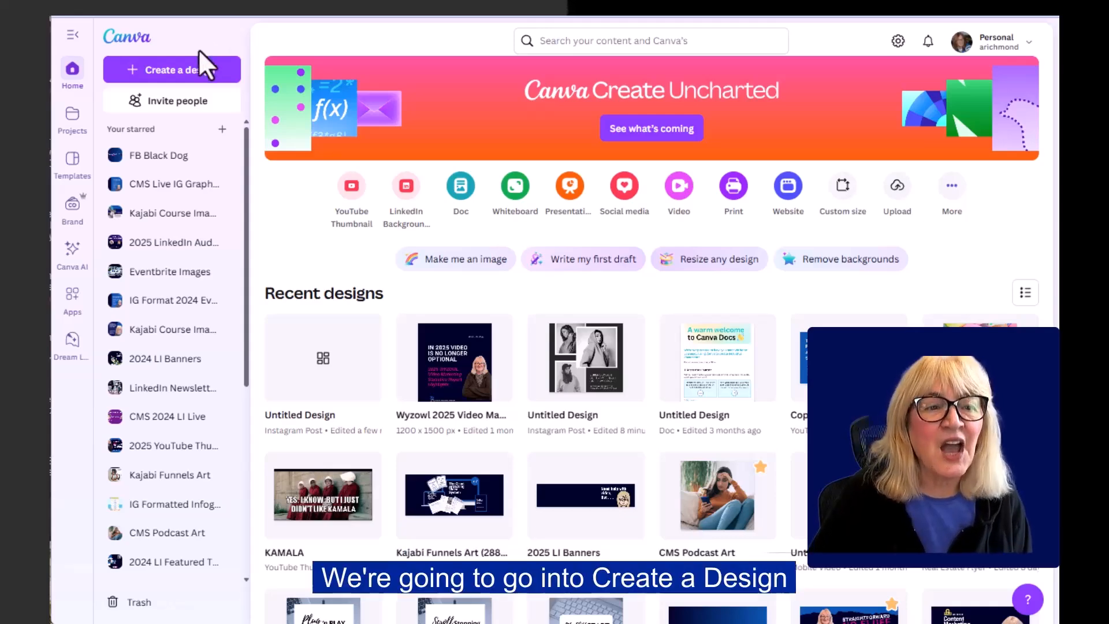
# - Create a new blank 1080 × 1080 px design by searching for "Instagram square" and choosing Sale Instagram Post (Square)
pyautogui.click(173, 70)
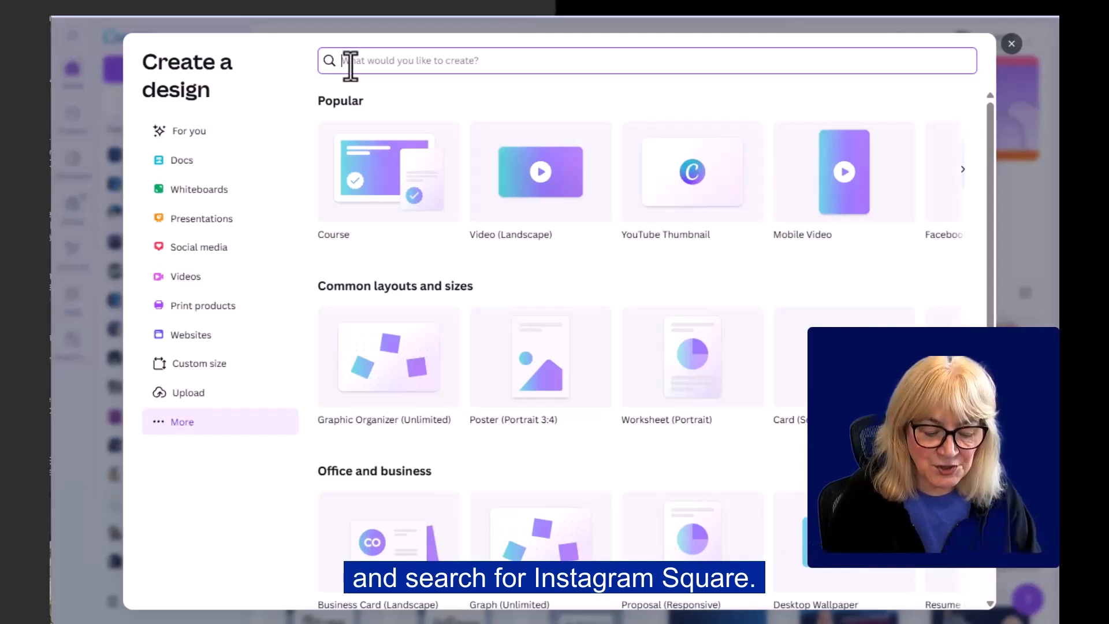
pyautogui.write('In')
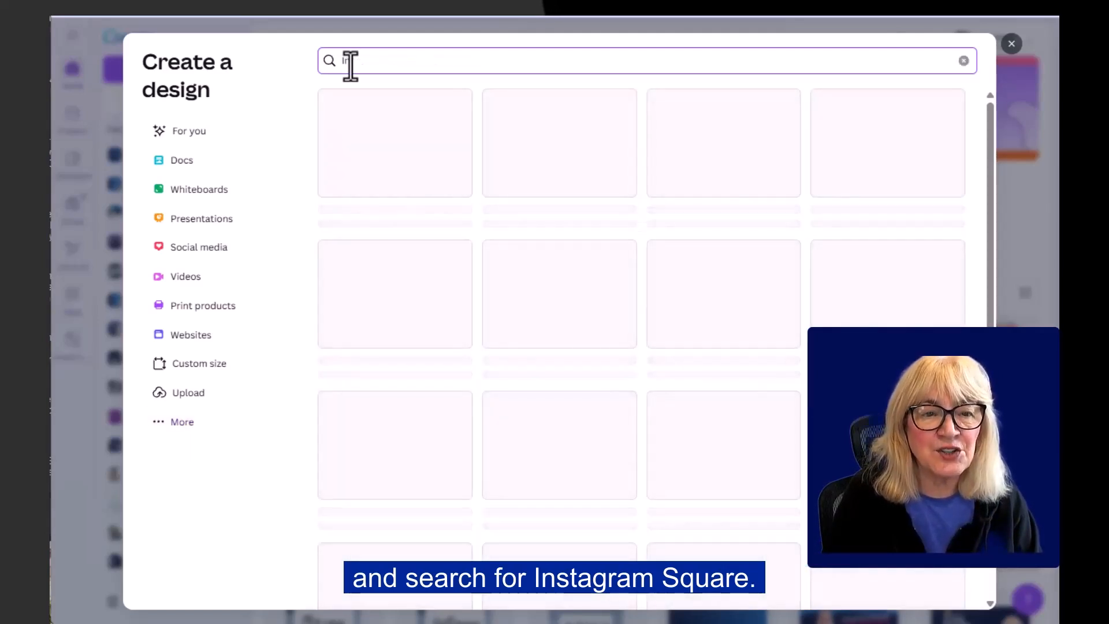
pyautogui.write('stagram')
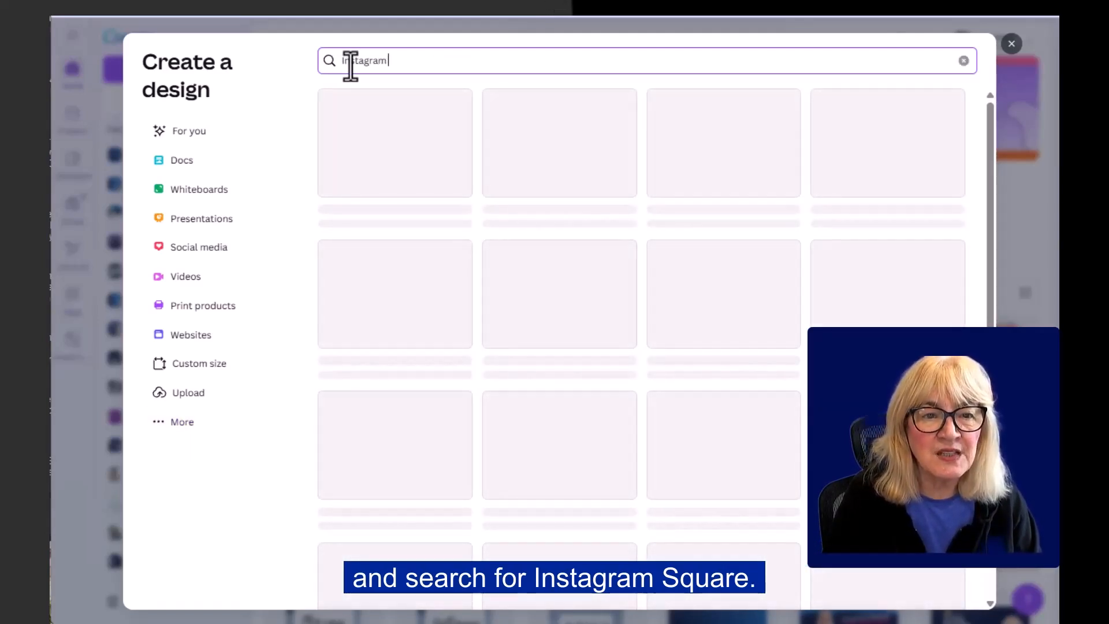
pyautogui.write(' square')
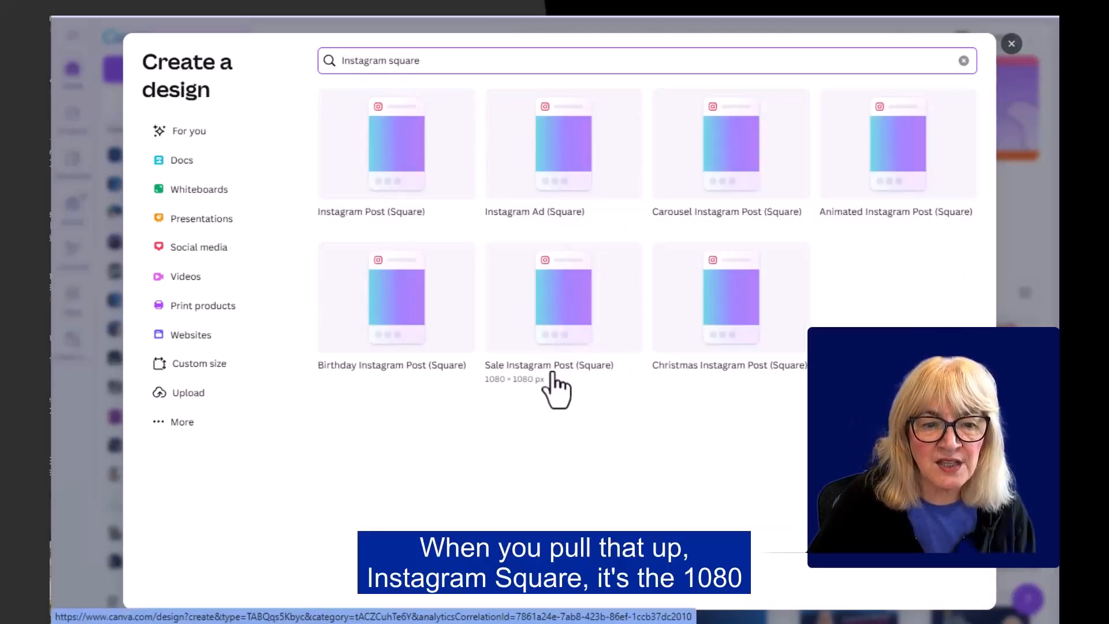
pyautogui.click(563, 334)
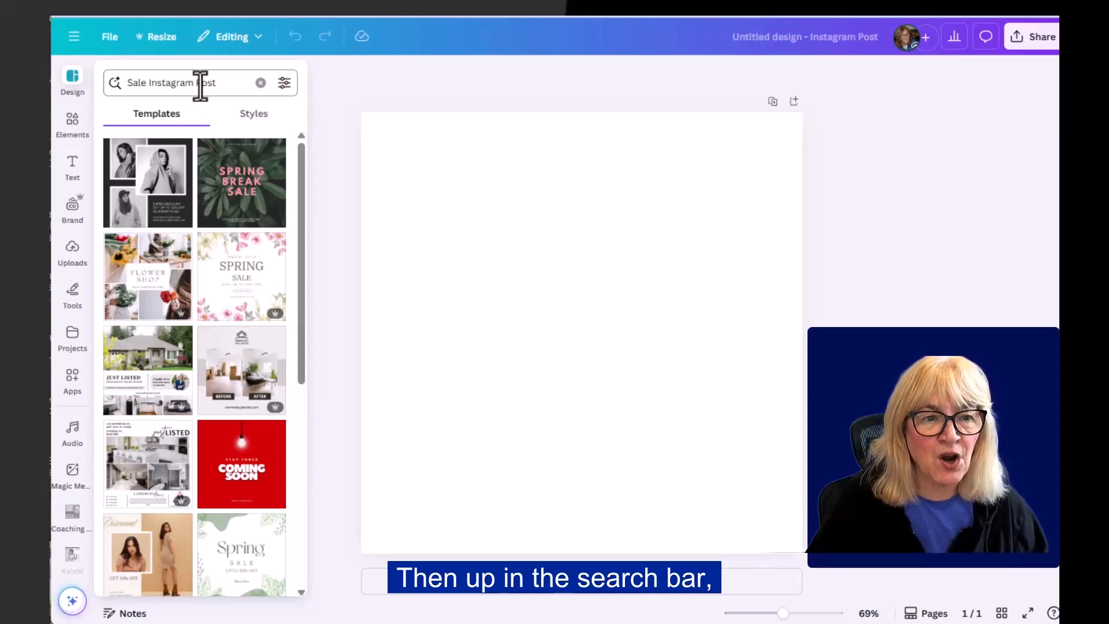
# - Replace the existing template search with "carousels"
pyautogui.click(260, 84)
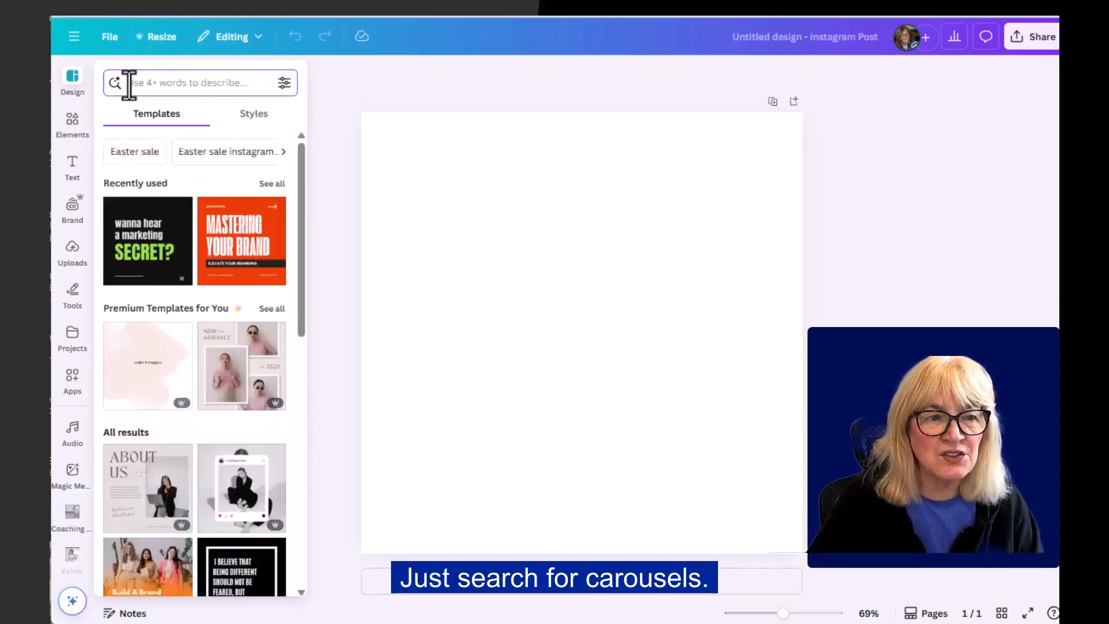
pyautogui.write('carou')
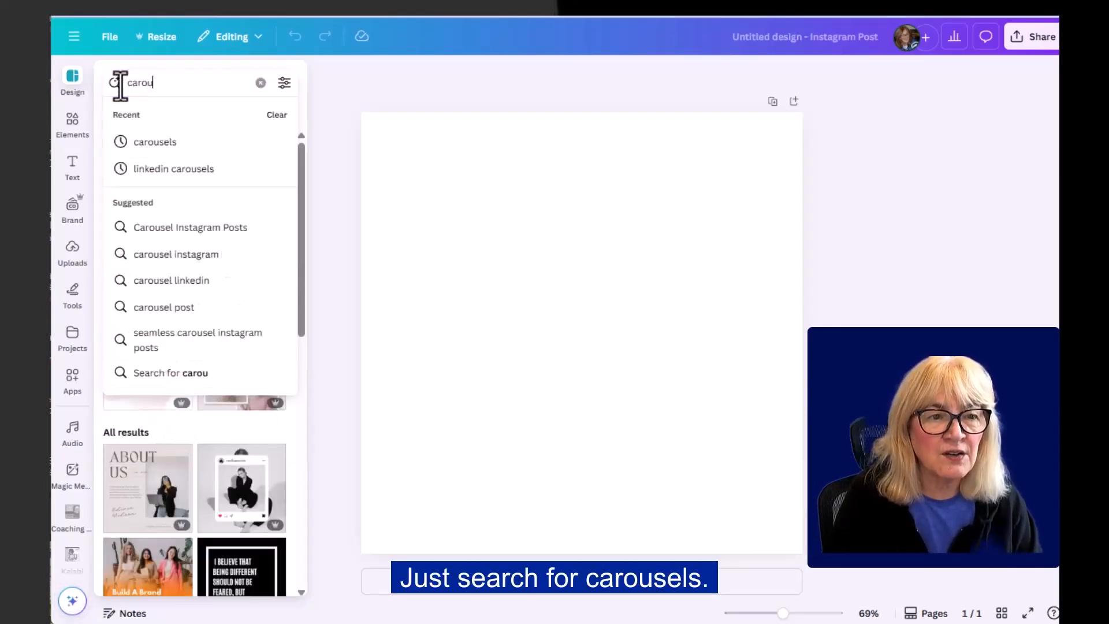
pyautogui.write('sels')
pyautogui.press('Return')
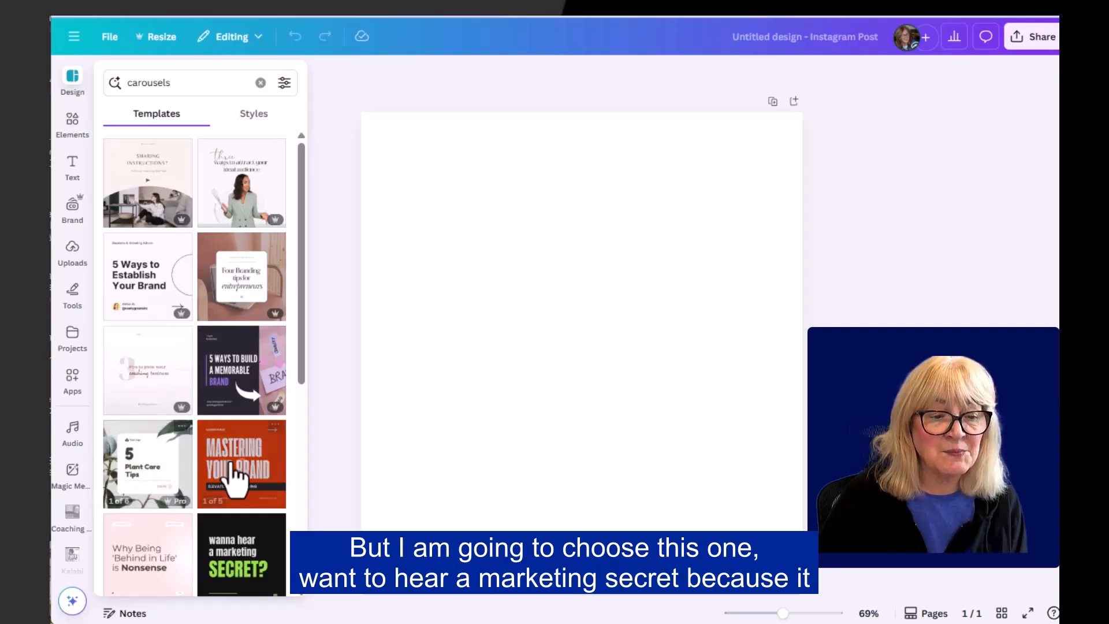
# - Apply all 3 pages of the non-Pro "wanna hear a marketing SECRET?" template, Black Green Bold Coach Carousel Instagram Post
pyautogui.scroll(-3, 245, 554)
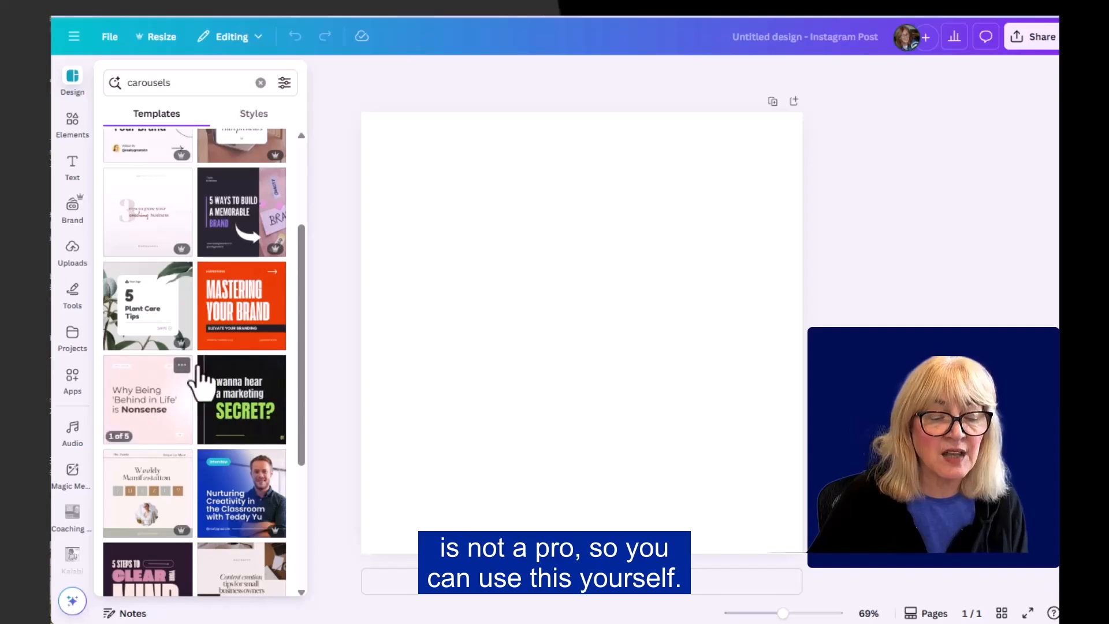
pyautogui.click(238, 402)
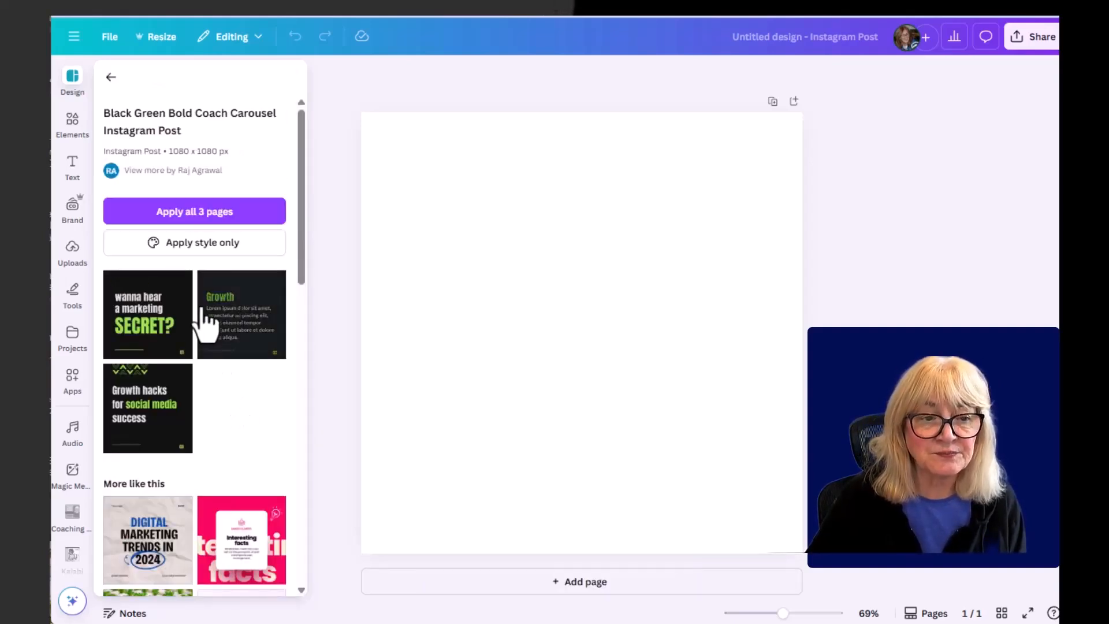
pyautogui.click(199, 212)
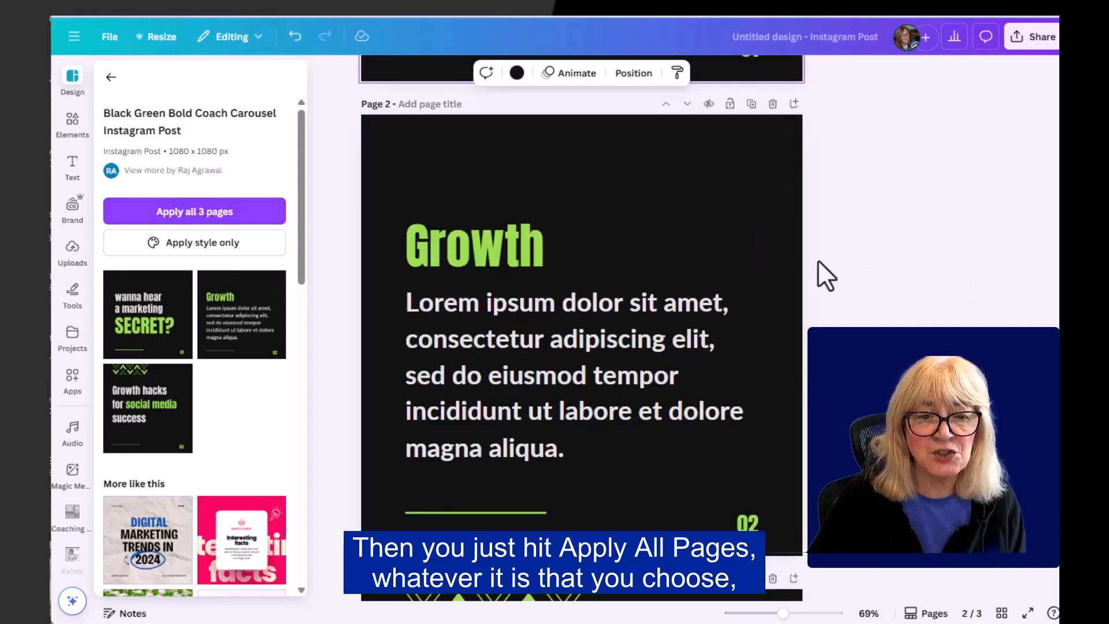
pyautogui.scroll(5, 765, 258)
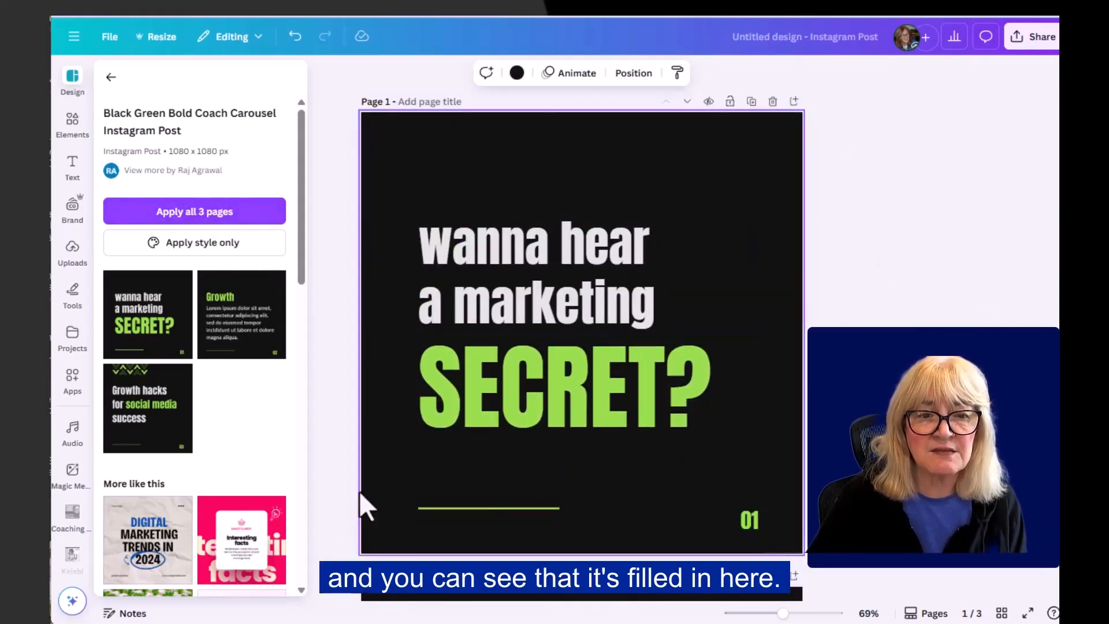
# - Change the black page background to the darkest navy of the Black Dog Marketing Strategies palette on all pages
pyautogui.click(429, 140)
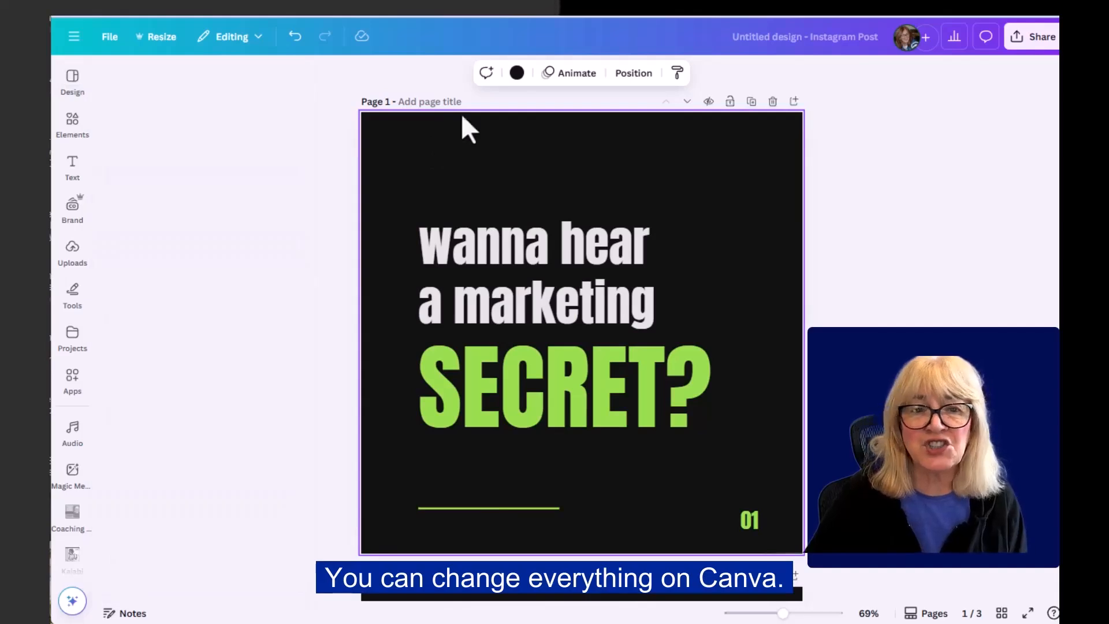
pyautogui.click(516, 73)
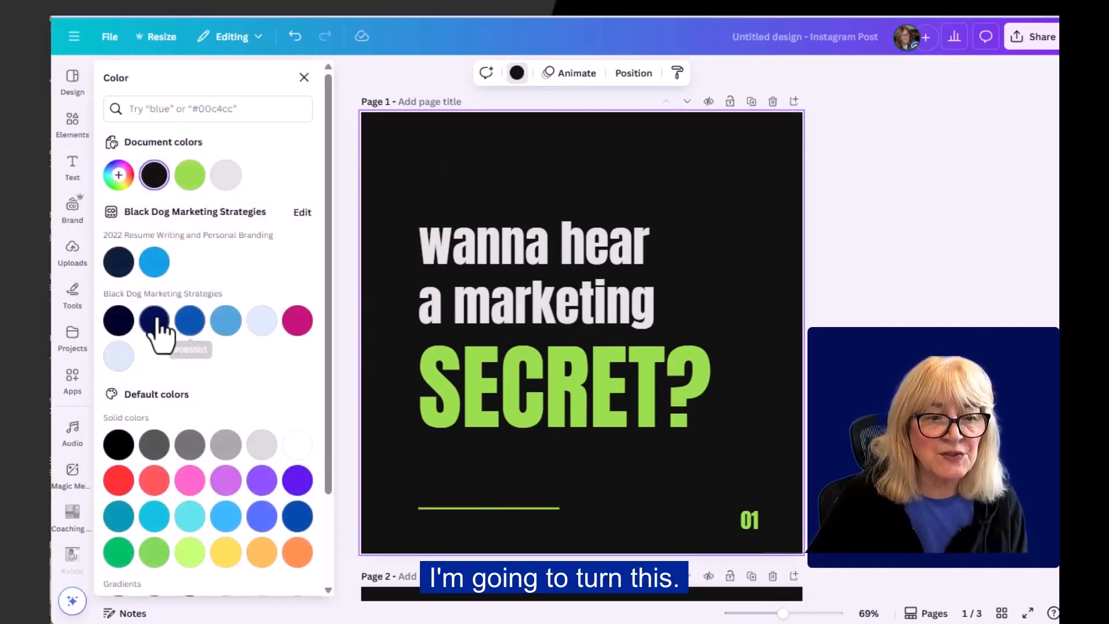
pyautogui.click(119, 322)
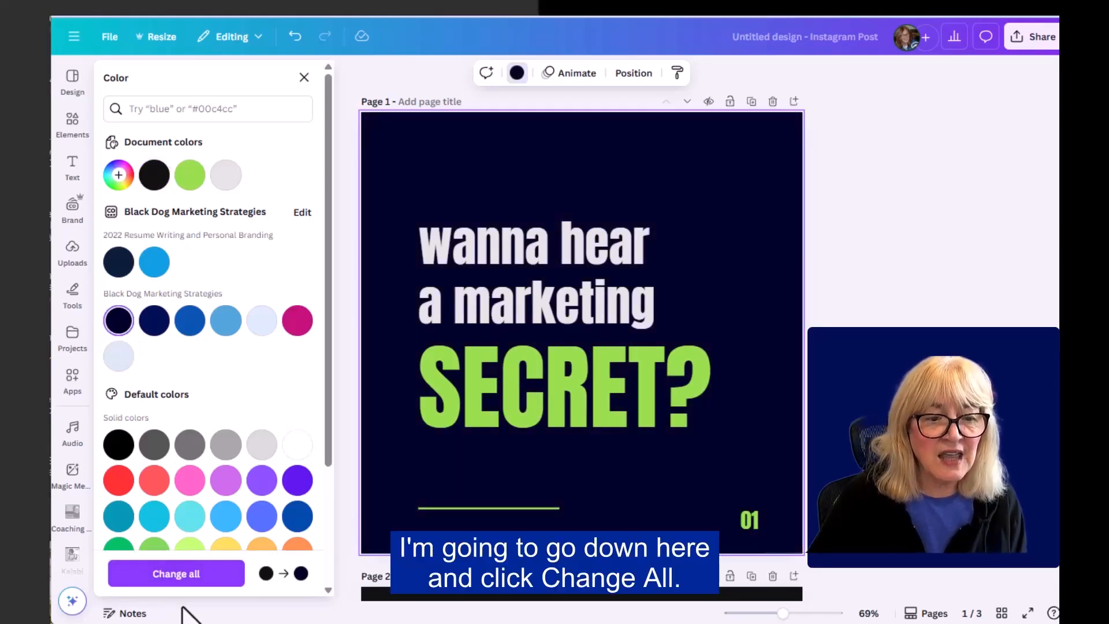
pyautogui.click(184, 575)
pyautogui.scroll(-5, 764, 427)
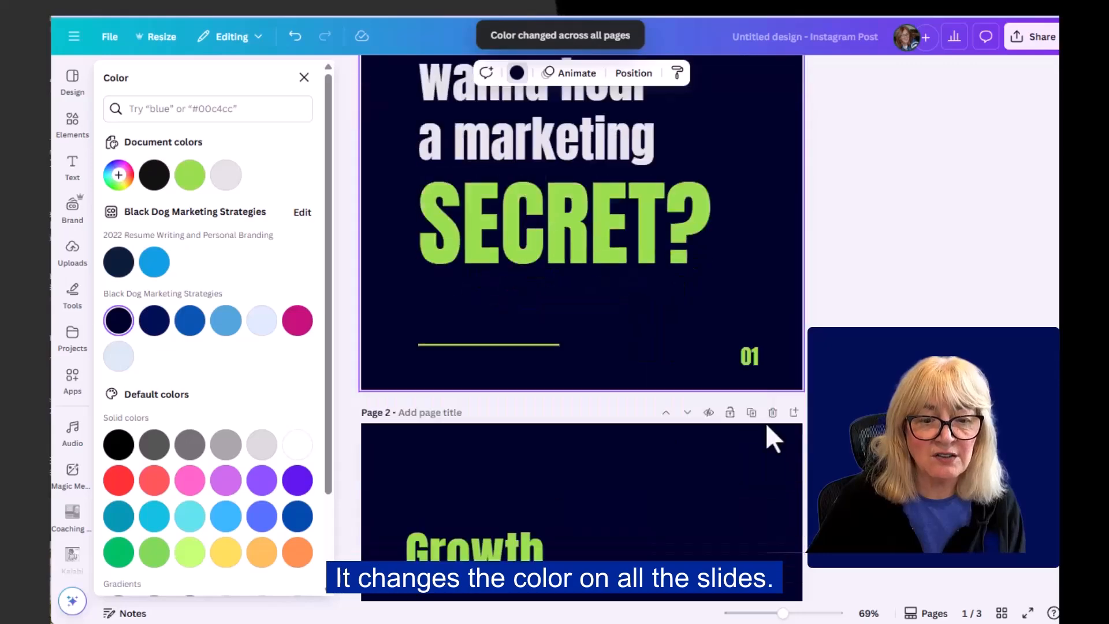
# - Recolor the green "SECRET?" text to the medium blue brand color and apply the change across all pages
pyautogui.scroll(5, 765, 427)
pyautogui.click(566, 386)
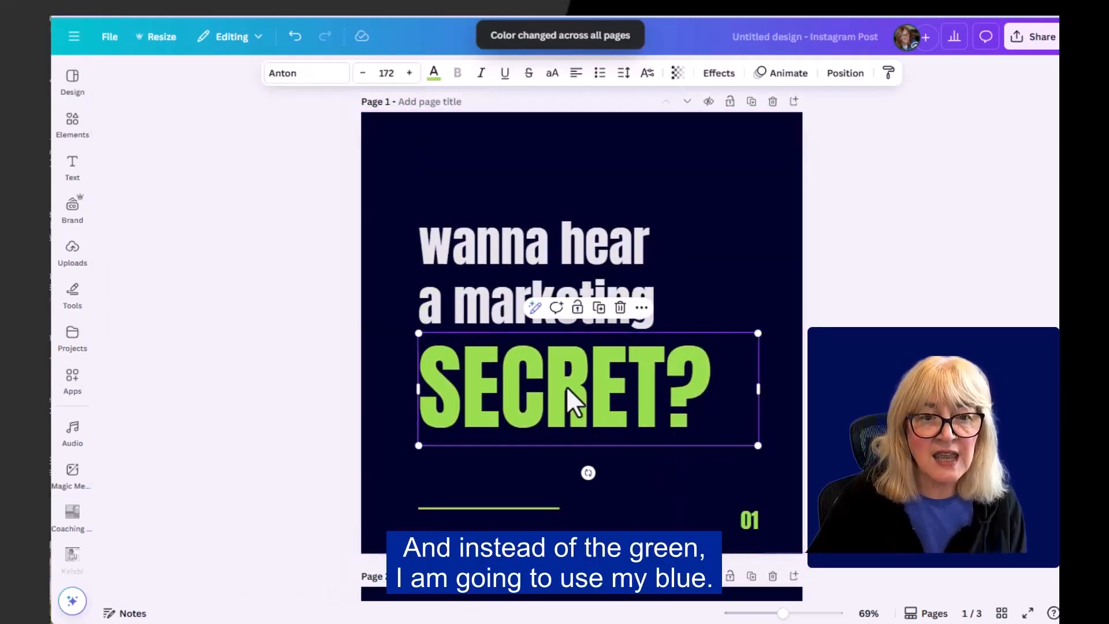
pyautogui.click(433, 72)
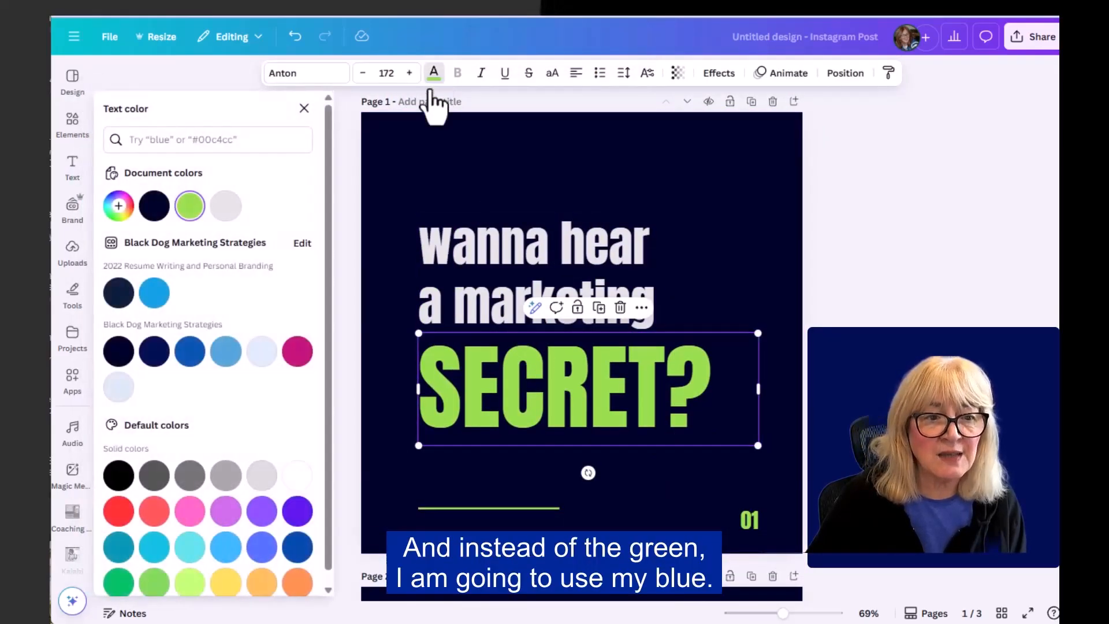
pyautogui.click(188, 350)
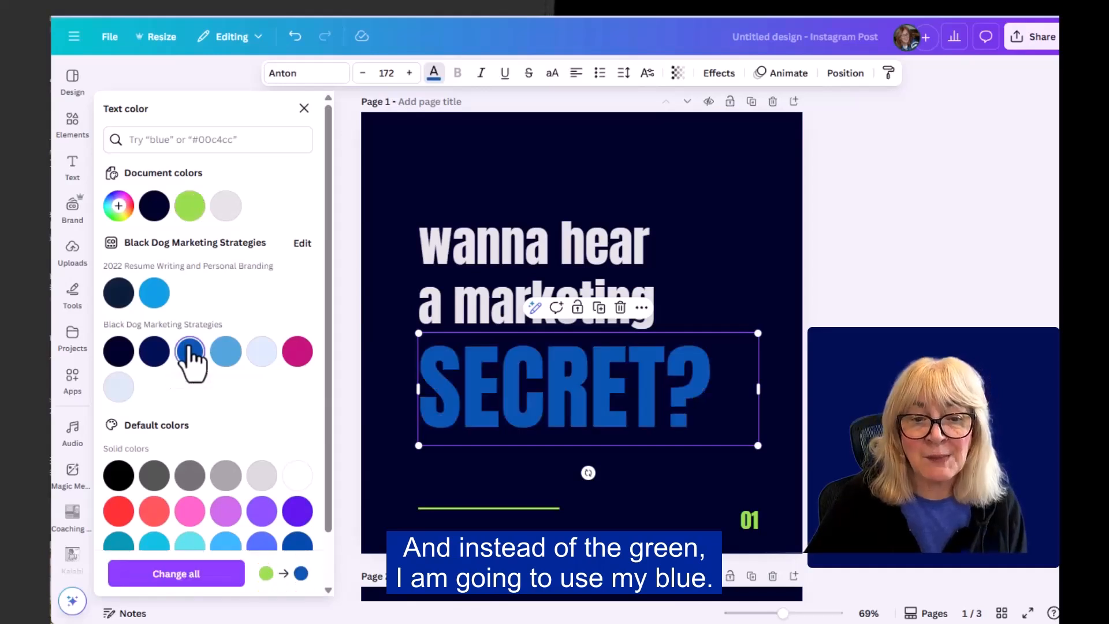
pyautogui.click(180, 575)
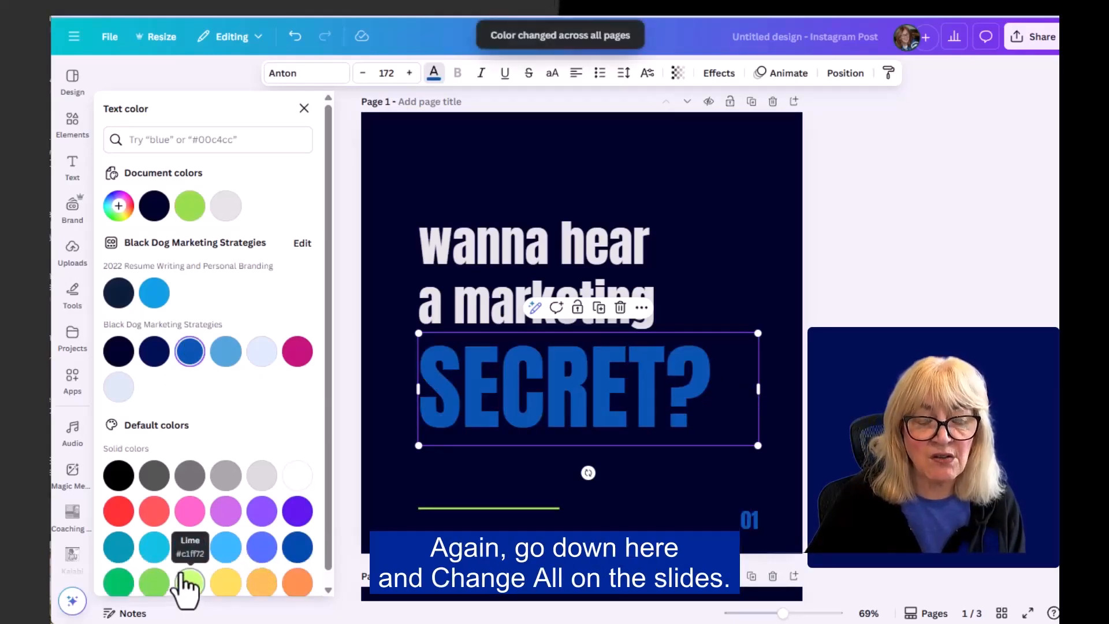
# - Change the green accent line on page 1 to the pink brand color
pyautogui.click(556, 508)
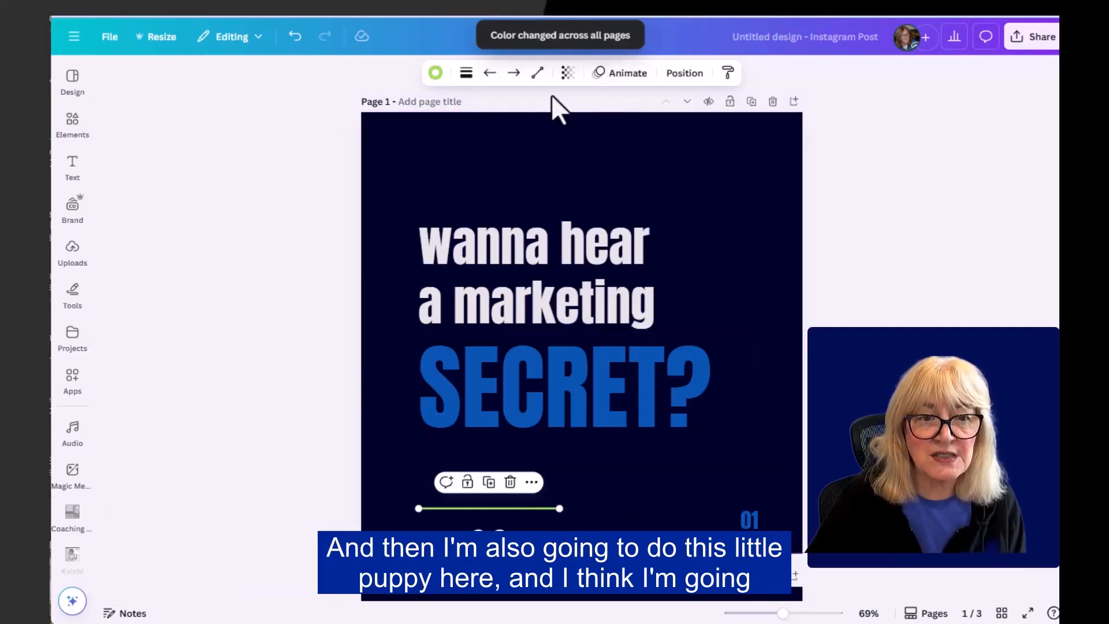
pyautogui.click(435, 73)
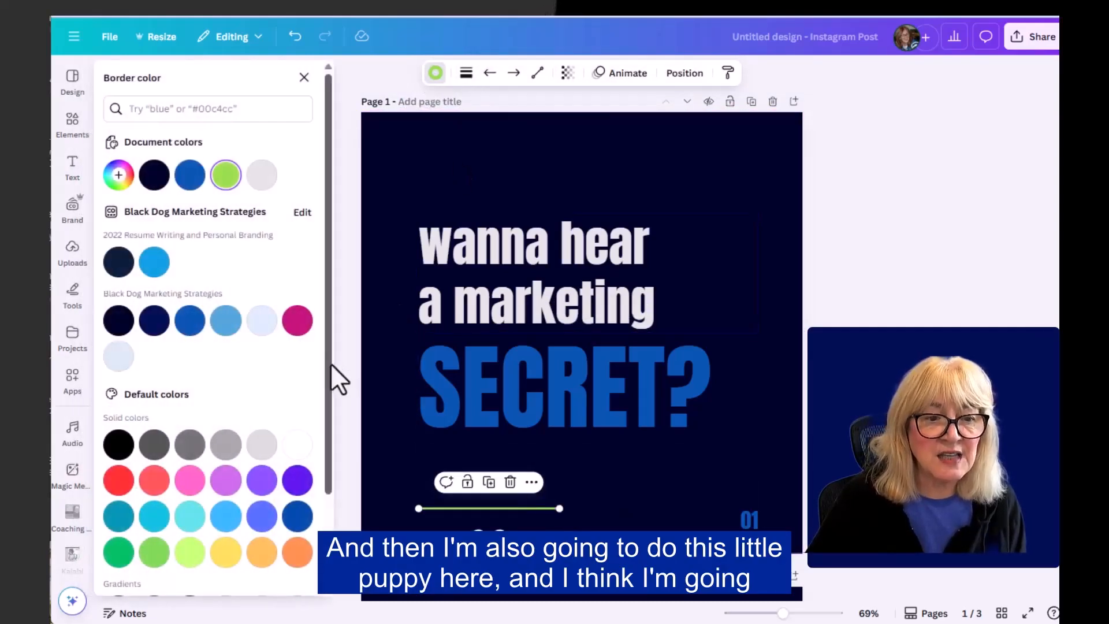
pyautogui.click(298, 323)
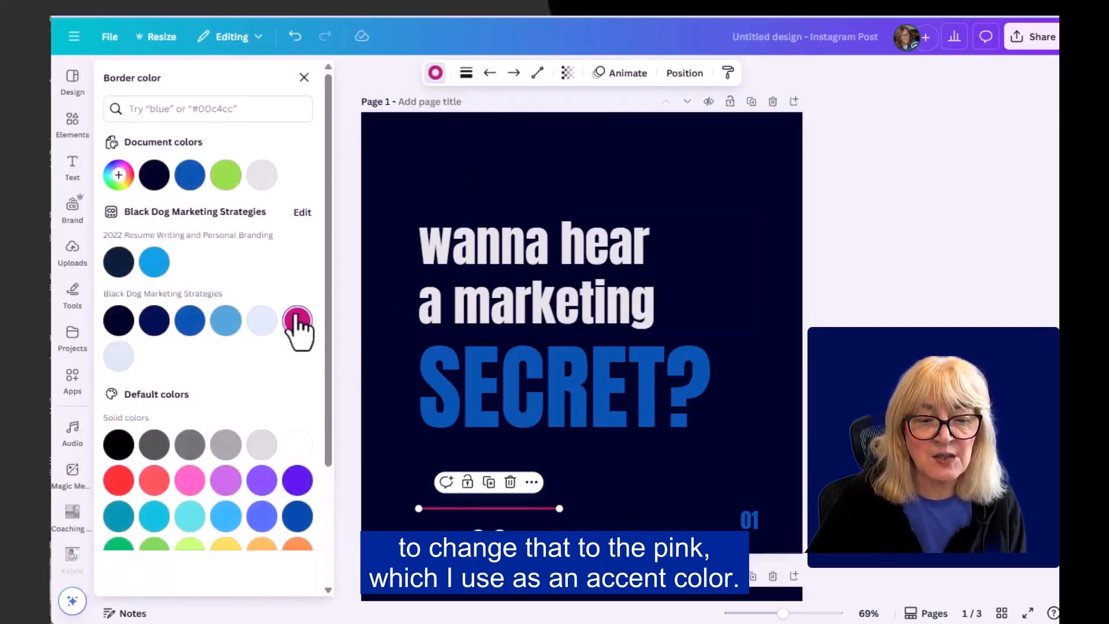
pyautogui.click(743, 466)
# - Change the green accent line on page 2 to the pink brand color
pyautogui.scroll(-5, 710, 473)
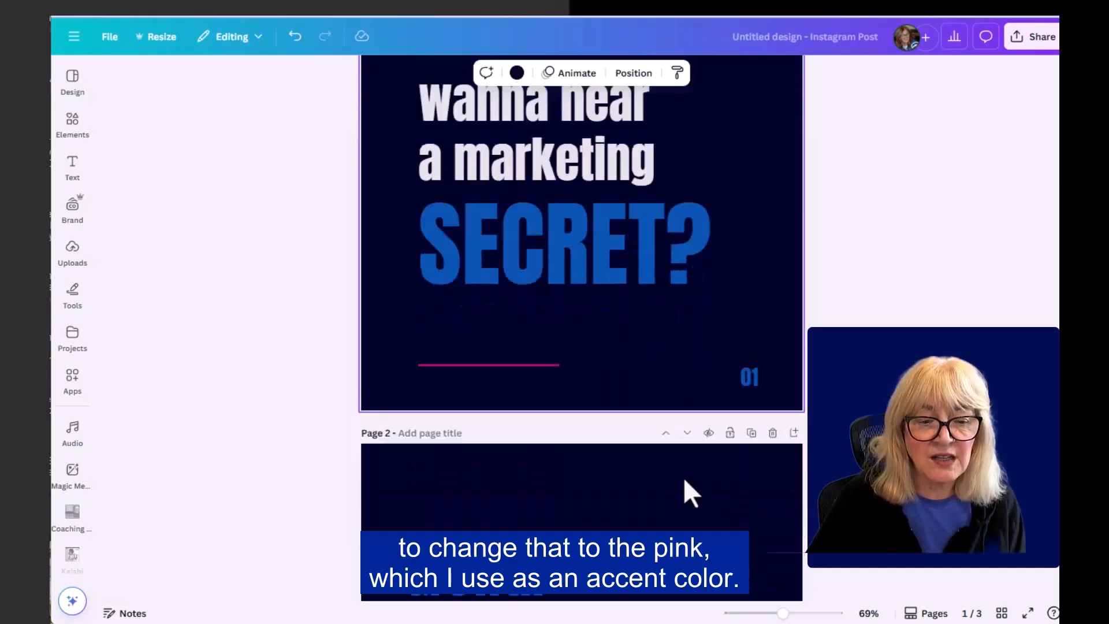
pyautogui.scroll(6, 684, 477)
pyautogui.scroll(-7, 683, 477)
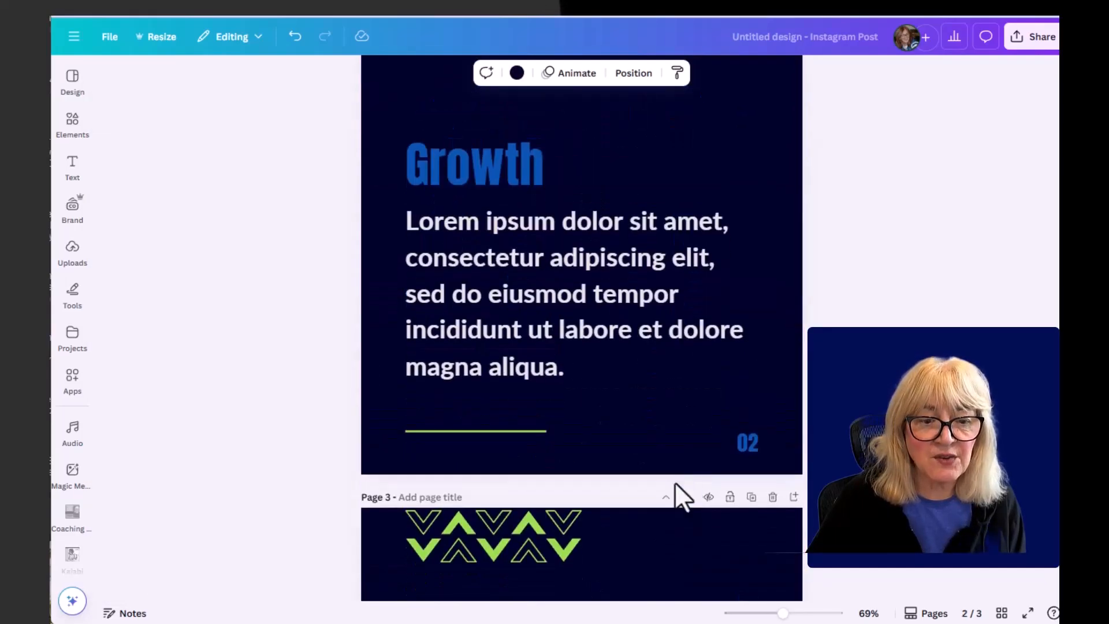
pyautogui.click(465, 430)
pyautogui.click(435, 73)
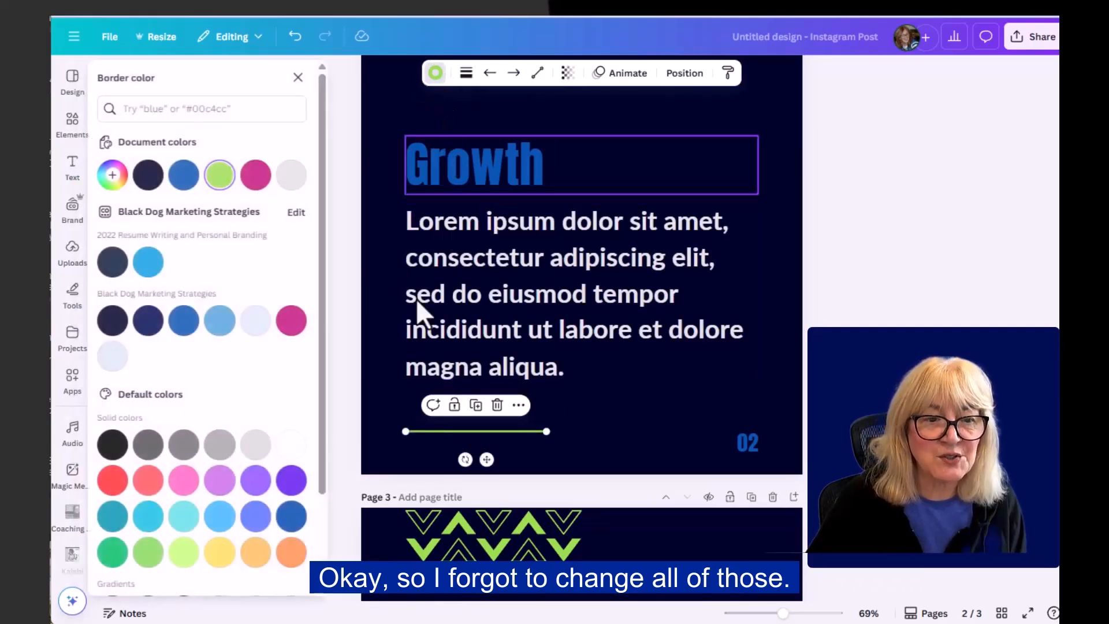
pyautogui.click(294, 328)
# - Change the green accent line on page 3 to the pink brand color
pyautogui.scroll(-7, 691, 462)
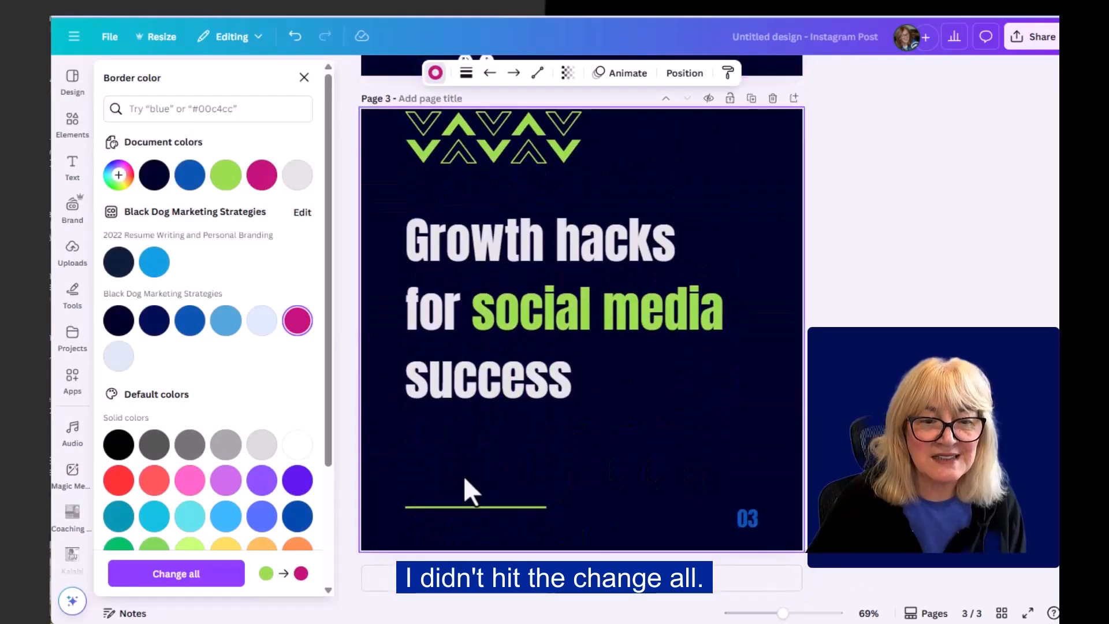
pyautogui.click(463, 507)
pyautogui.scroll(5, 689, 442)
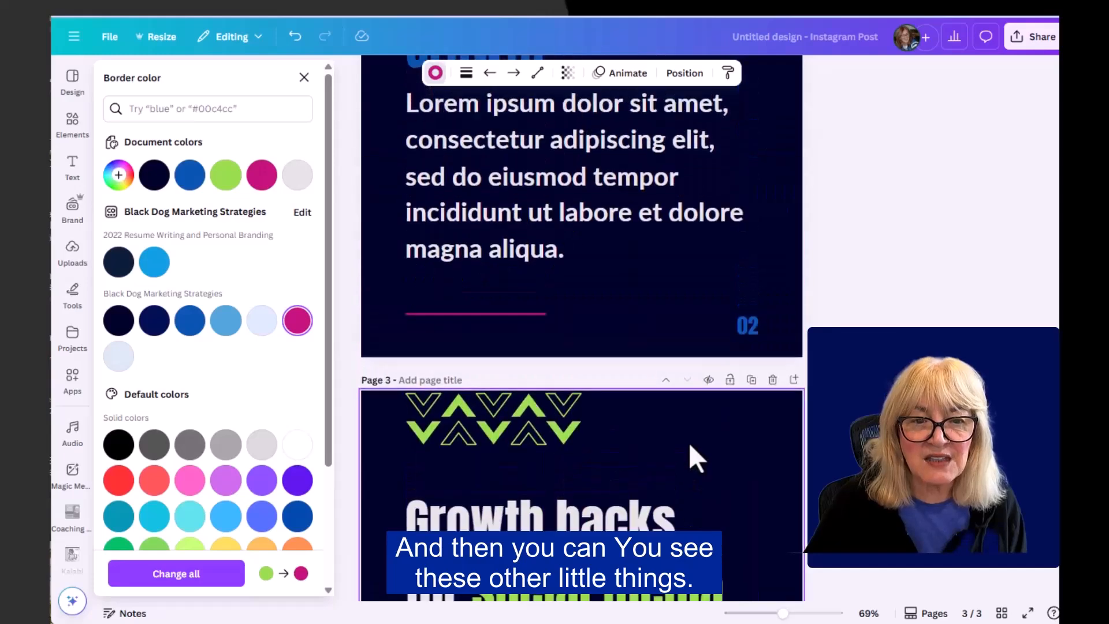
# - Recolor the green chevron pattern at the top of page 3 to the pink brand color
pyautogui.scroll(2, 688, 442)
pyautogui.scroll(-4, 689, 442)
pyautogui.click(500, 288)
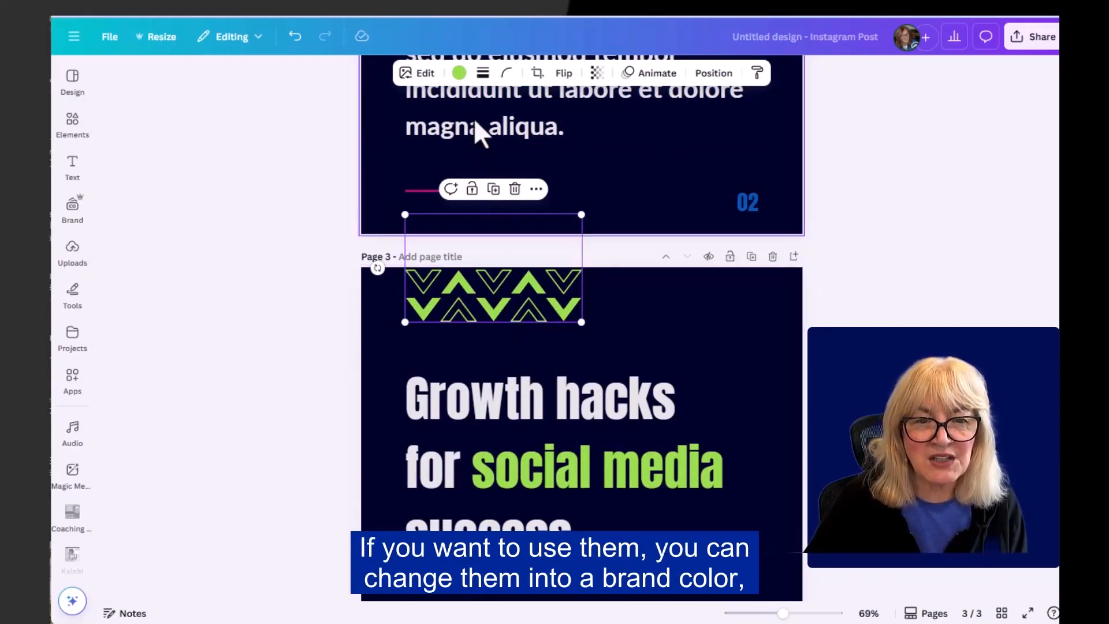
pyautogui.click(459, 73)
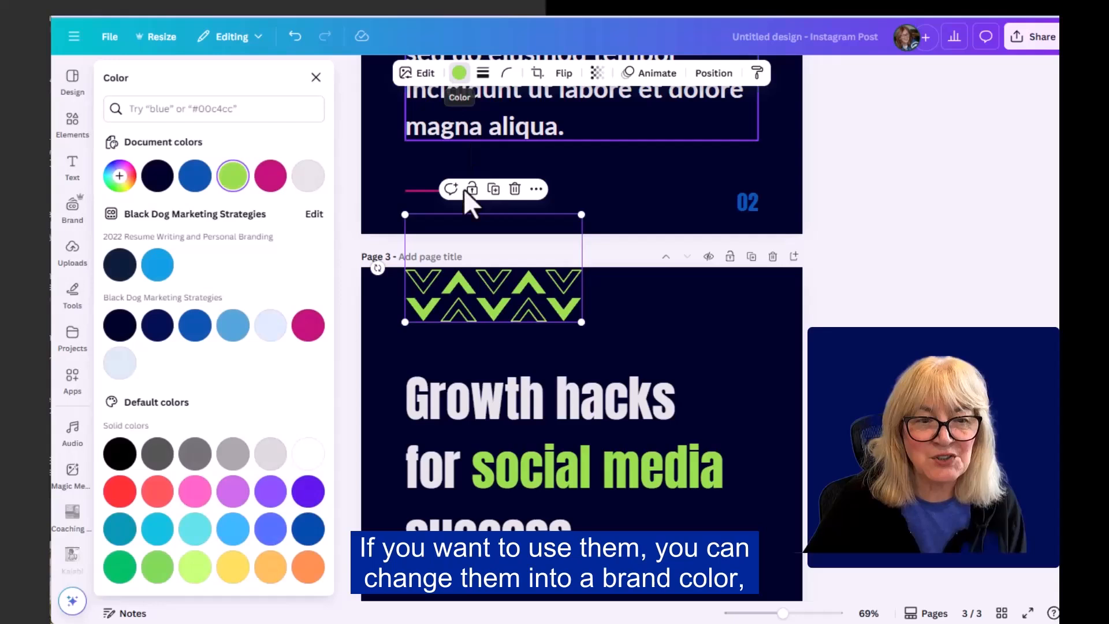
pyautogui.click(306, 330)
pyautogui.click(613, 334)
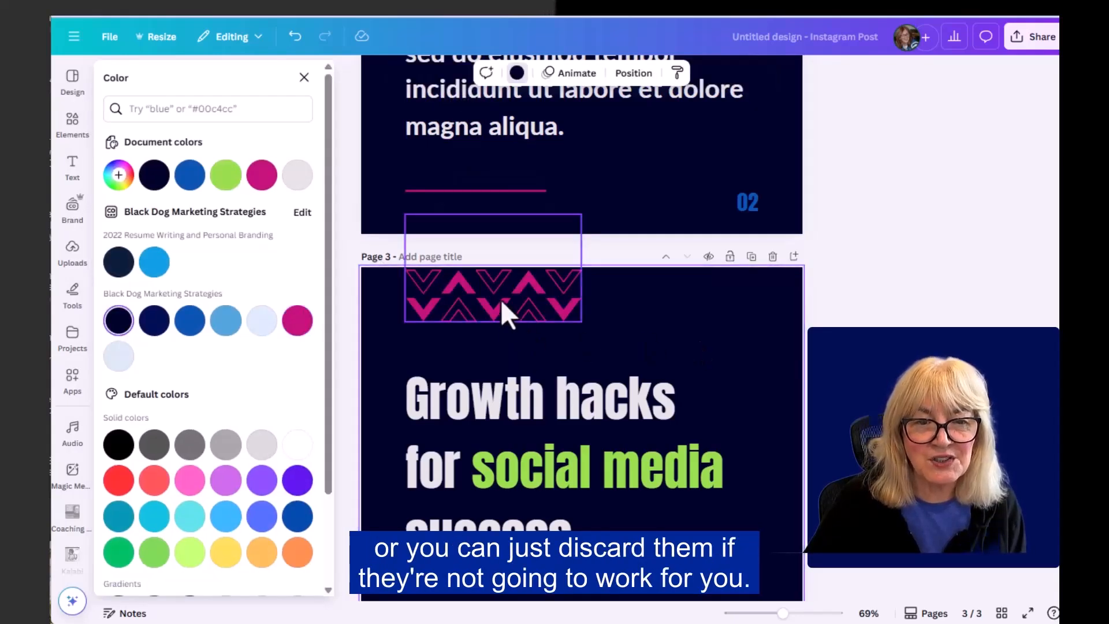
# - Delete the chevron pattern from the top of page 3
pyautogui.click(482, 292)
pyautogui.press('Delete')
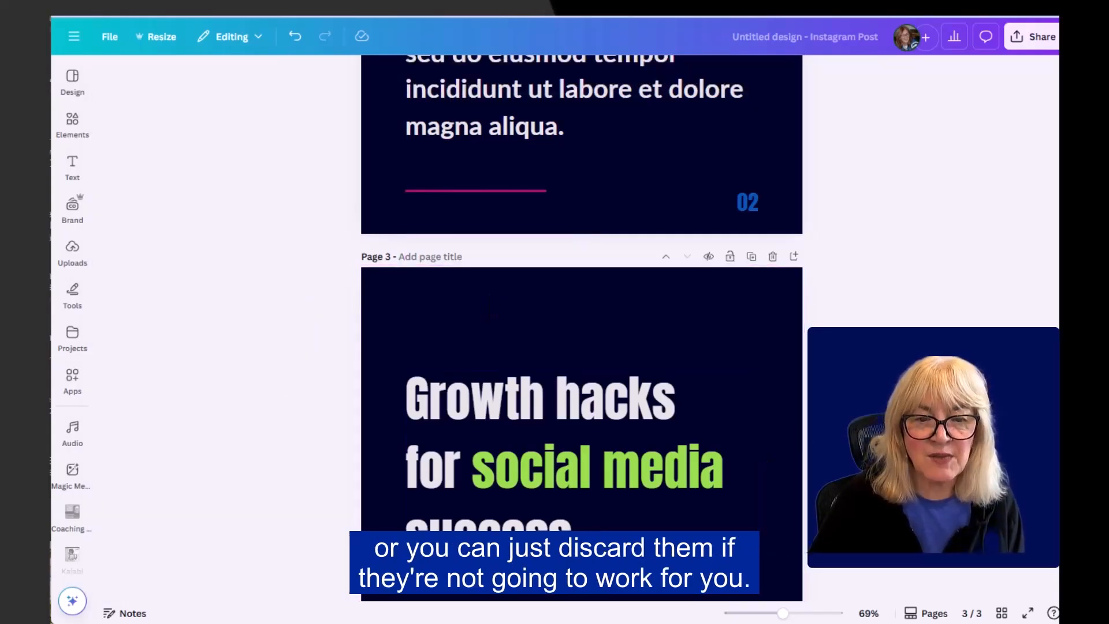
pyautogui.scroll(-2, 622, 362)
pyautogui.scroll(15, 622, 362)
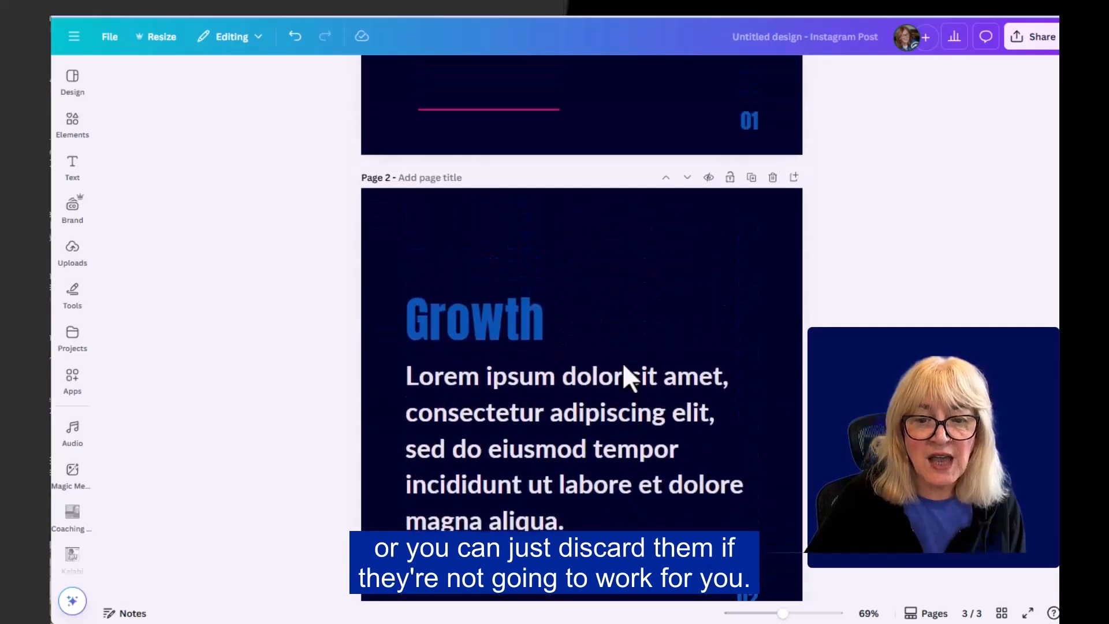
pyautogui.scroll(-4, 621, 362)
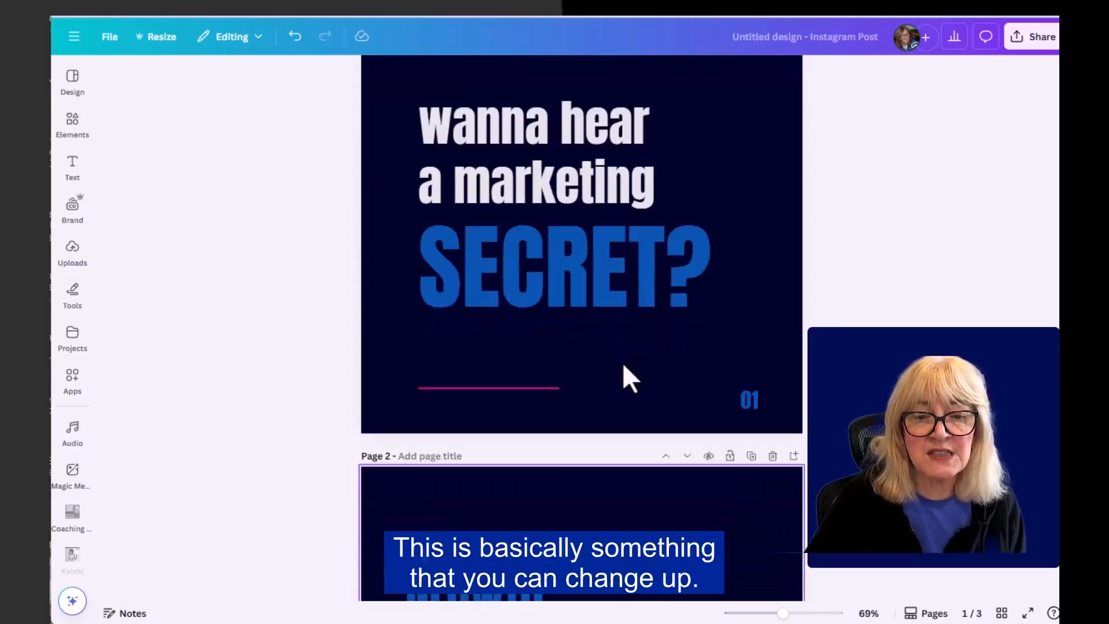
pyautogui.scroll(2, 622, 362)
pyautogui.scroll(2, 633, 357)
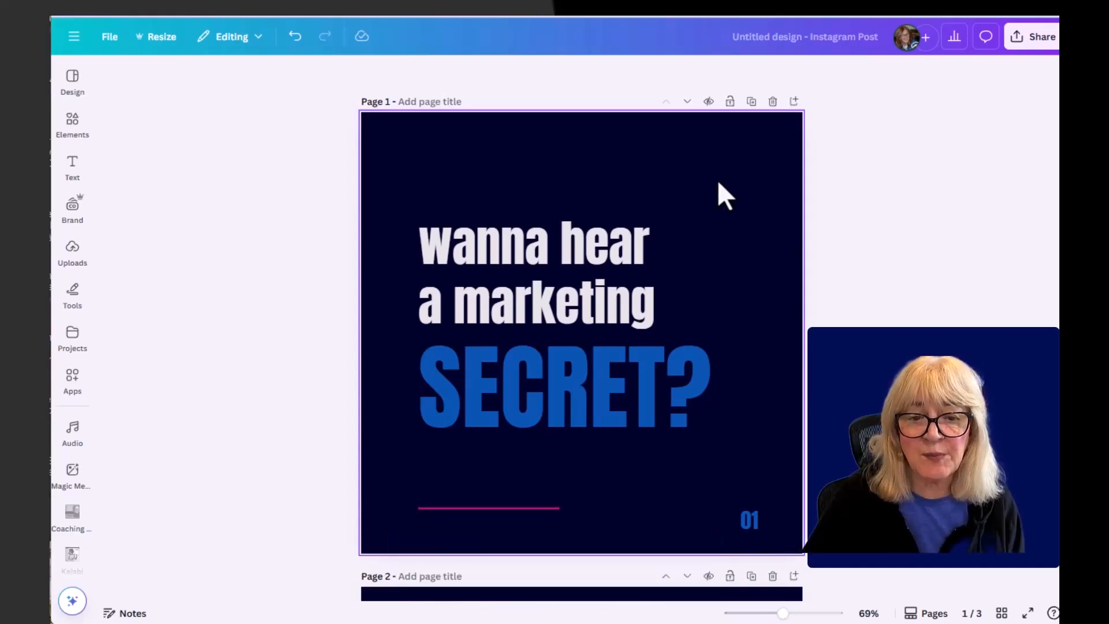
# - Duplicate page 2 of the carousel and add a blank page after the duplicate
pyautogui.scroll(-8, 718, 185)
pyautogui.scroll(5, 842, 289)
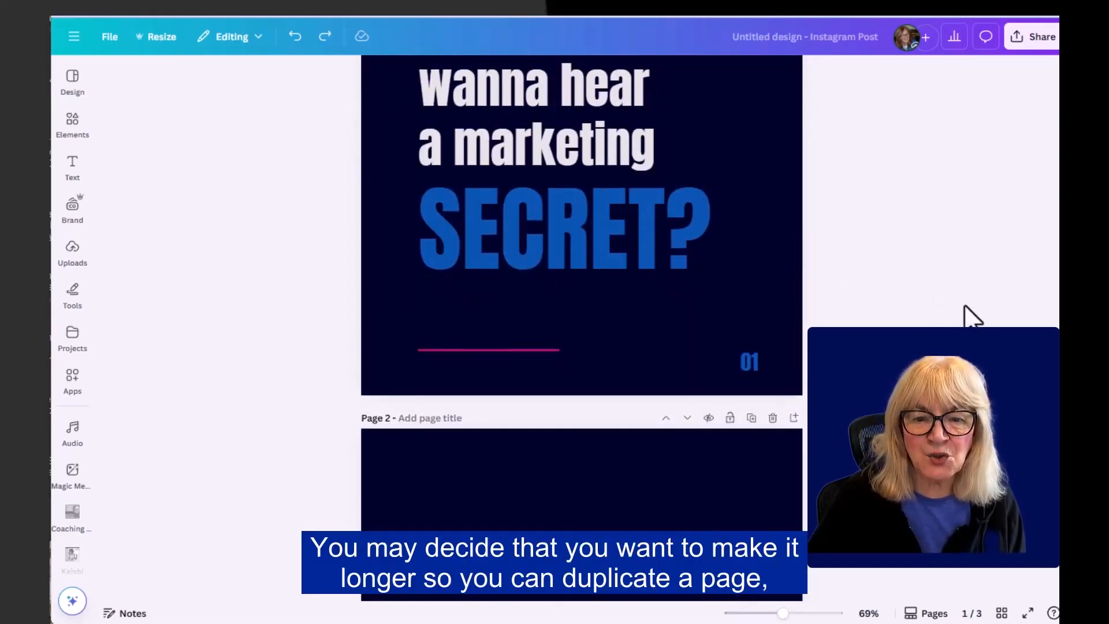
pyautogui.scroll(-6, 964, 305)
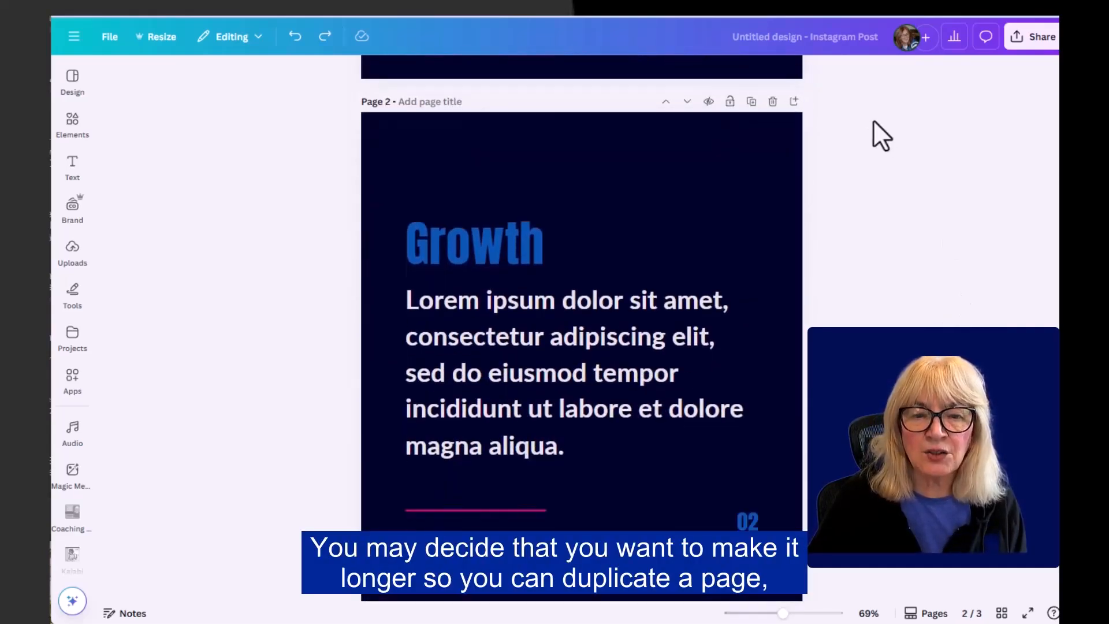
pyautogui.click(751, 102)
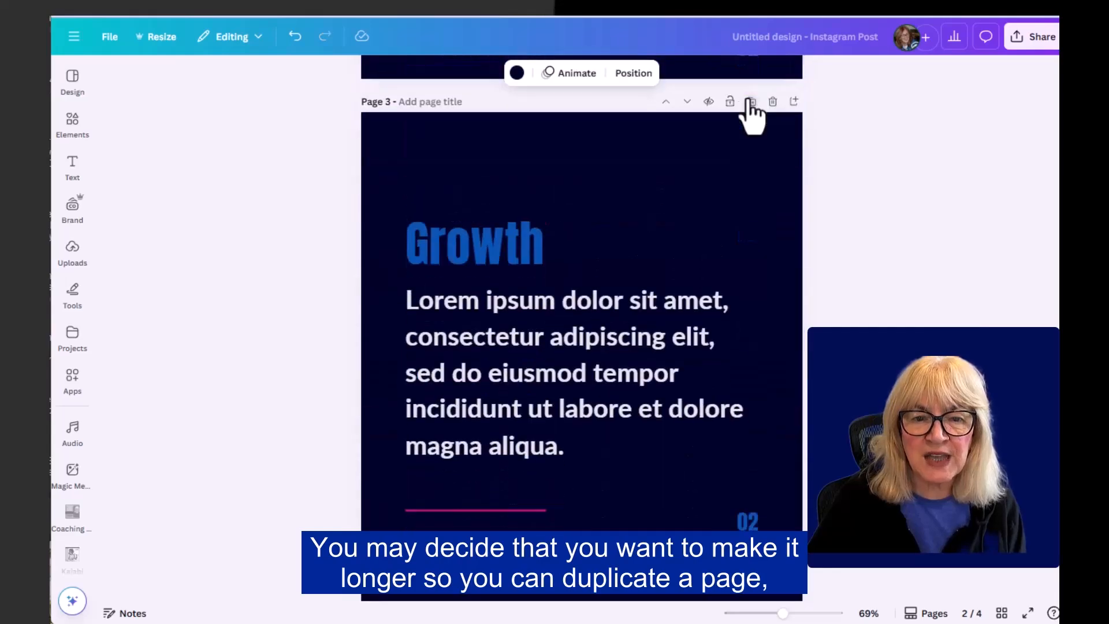
pyautogui.click(793, 102)
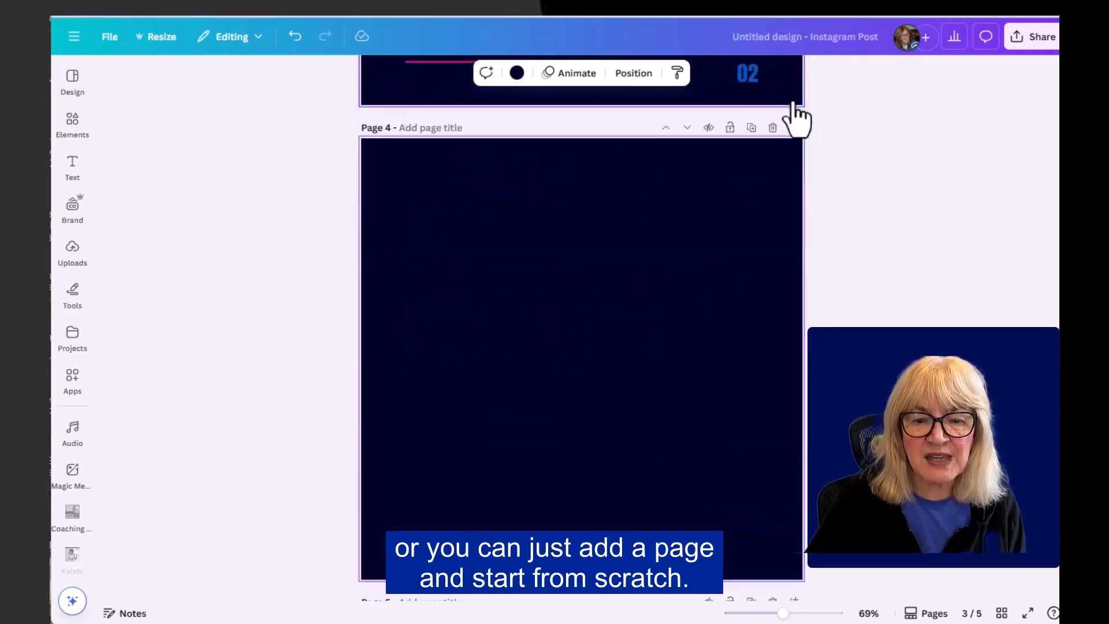
# - Create a resized copy of all pages at a custom size of 1200 × 1500 px and open it
pyautogui.scroll(10, 581, 346)
pyautogui.scroll(10, 581, 324)
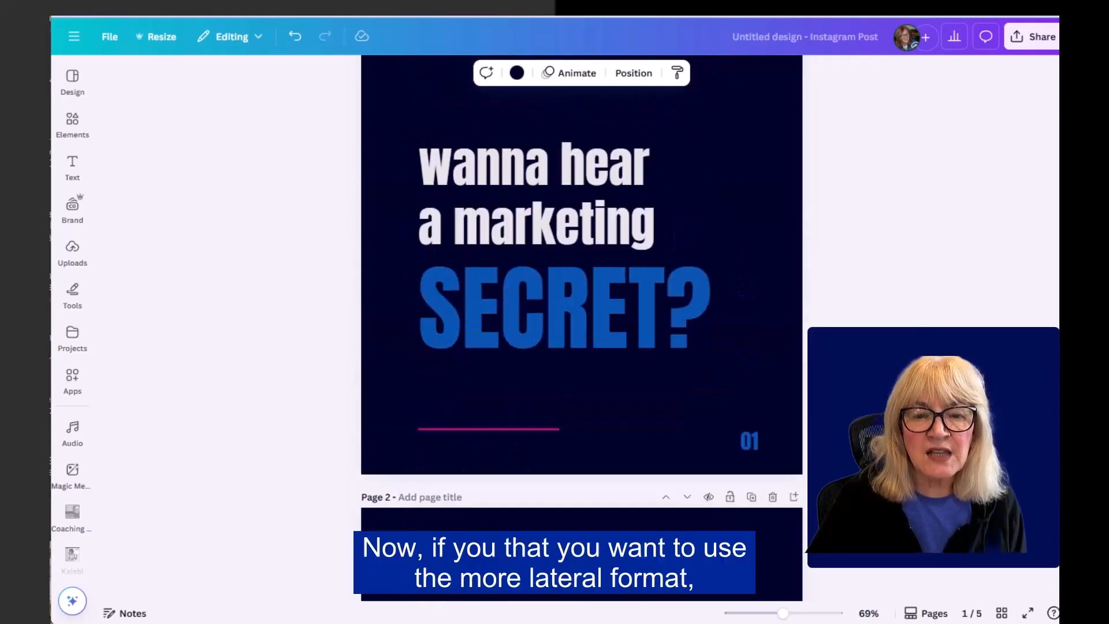
pyautogui.scroll(2, 581, 323)
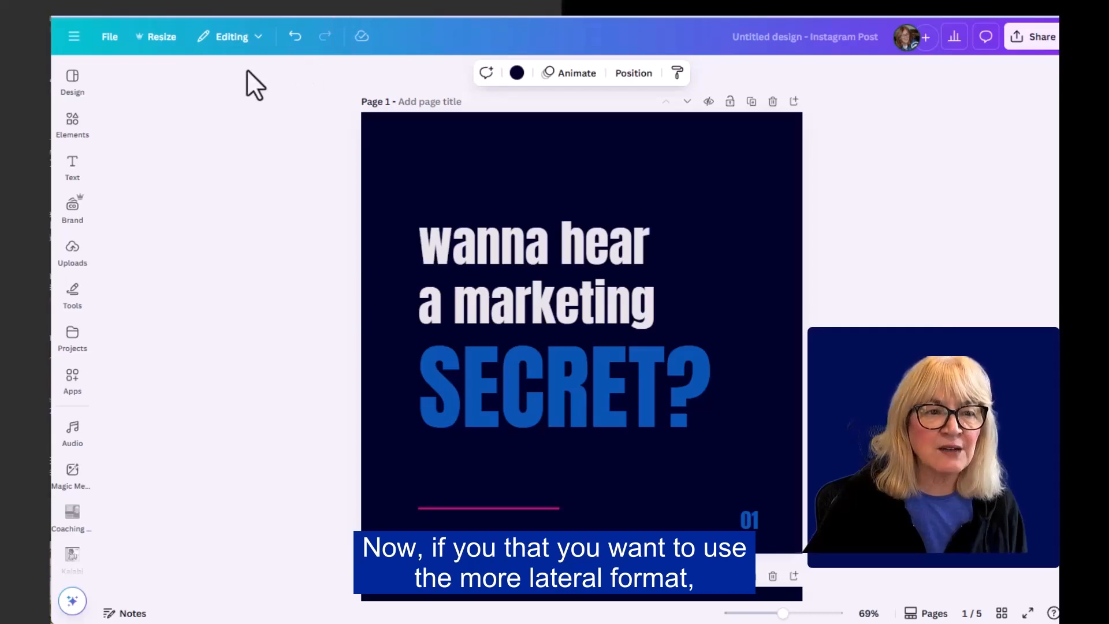
pyautogui.click(157, 36)
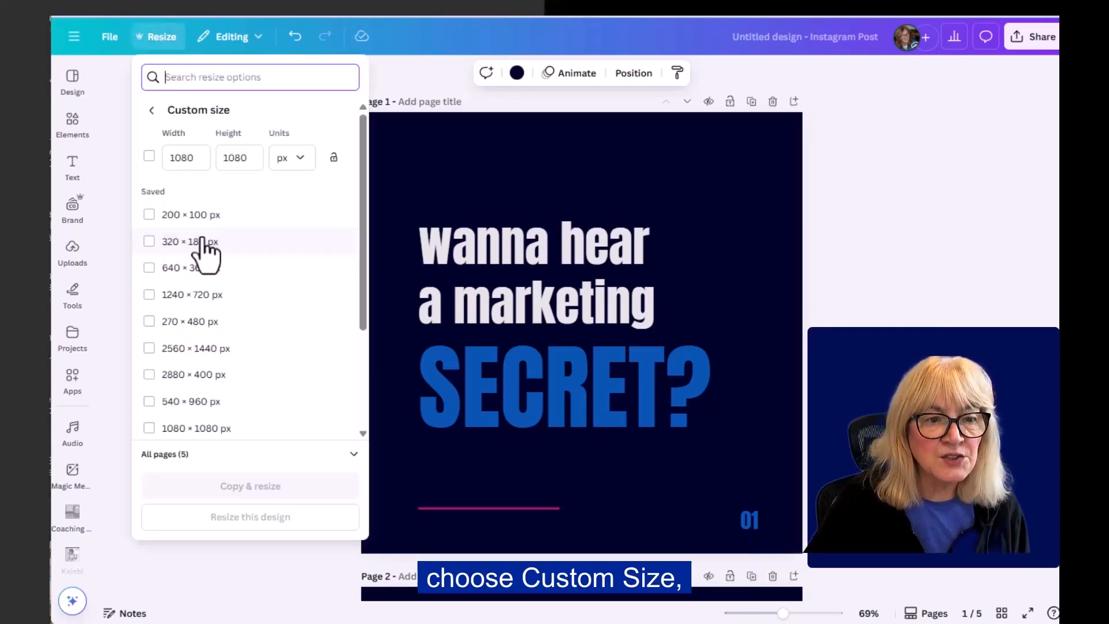
pyautogui.click(197, 158)
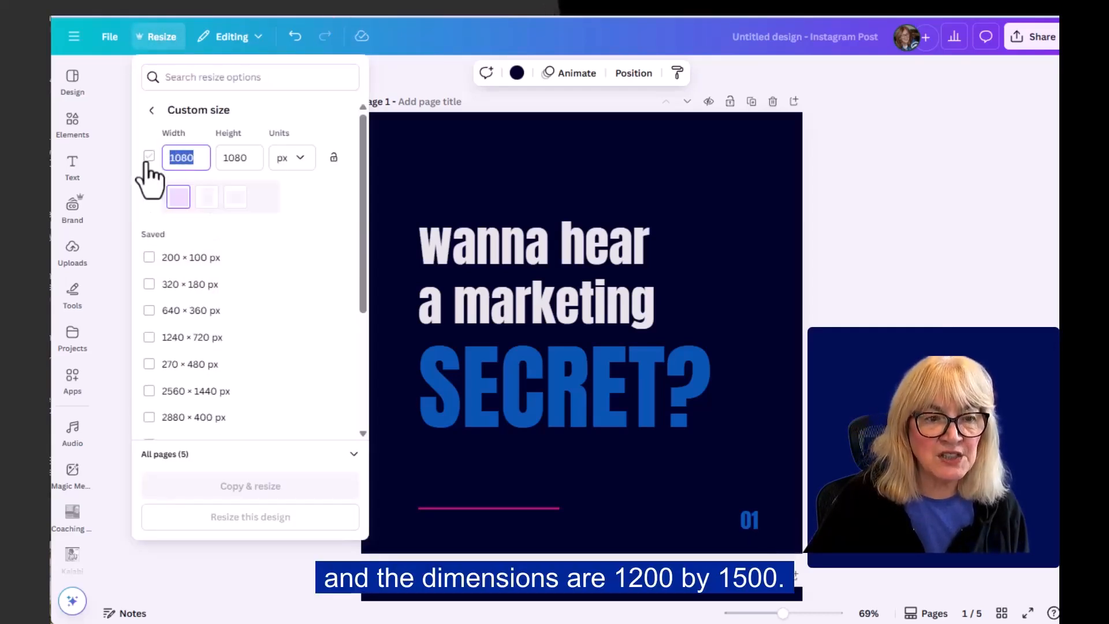
pyautogui.write('12')
pyautogui.moveTo(248, 157); pyautogui.dragTo(215, 157)
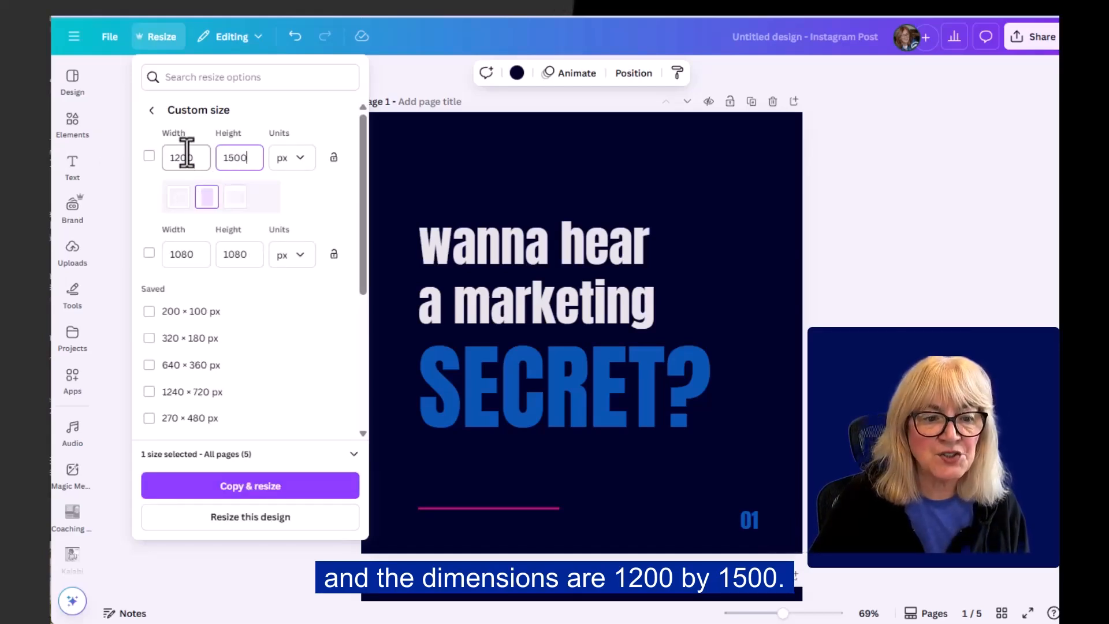
pyautogui.click(252, 490)
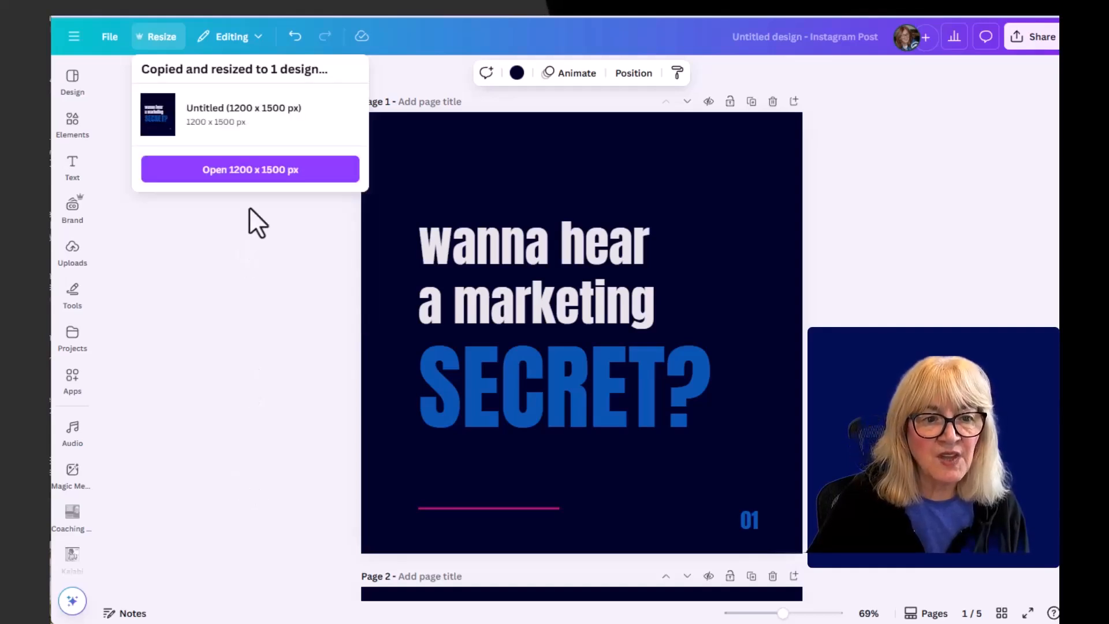
pyautogui.click(244, 169)
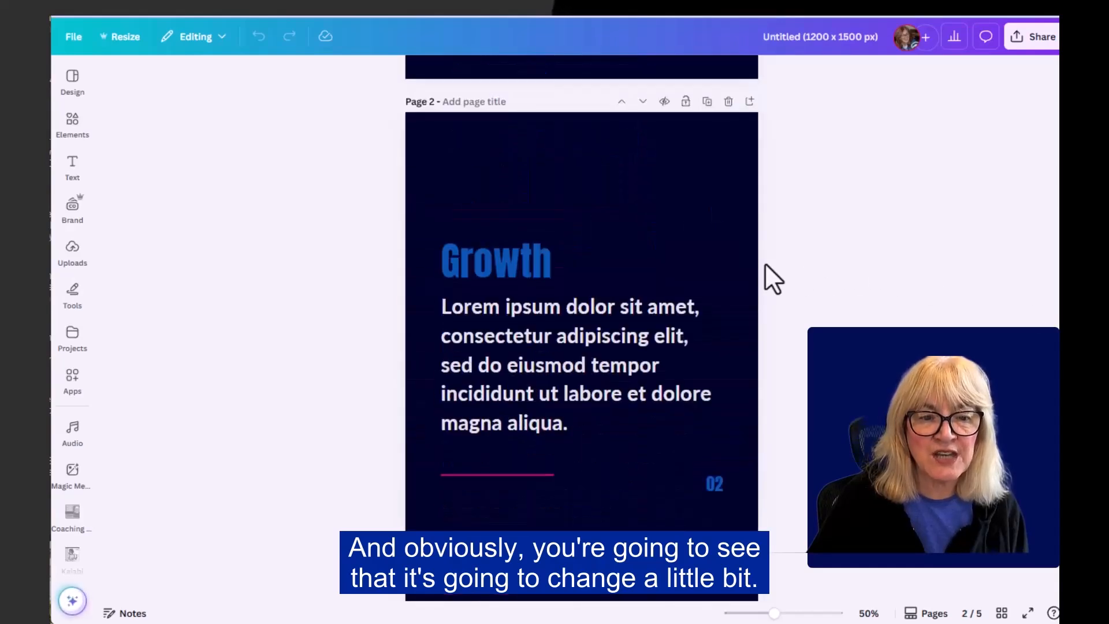
# - Move the "wanna hear a marketing" text and the "SECRET?" text slightly up and to the left on page 1
pyautogui.scroll(3, 765, 264)
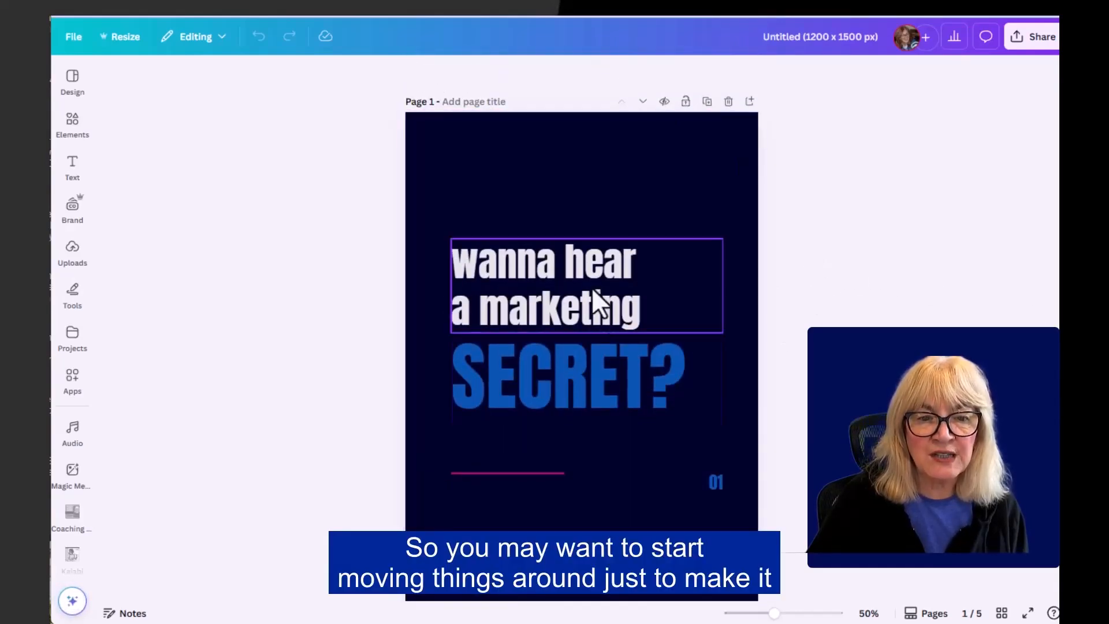
pyautogui.moveTo(585, 280); pyautogui.dragTo(577, 256)
pyautogui.moveTo(574, 379); pyautogui.dragTo(564, 346)
# - Move the Growth heading, the body paragraph and the pink accent line higher on page 2
pyautogui.scroll(-5, 400, 285)
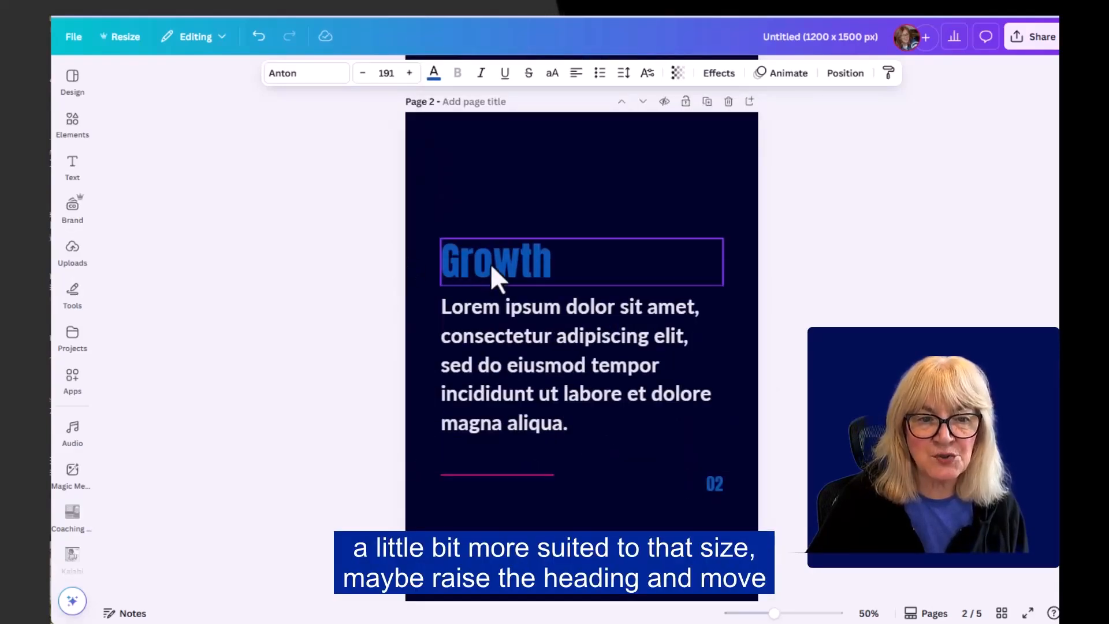
pyautogui.moveTo(491, 263); pyautogui.dragTo(487, 191)
pyautogui.moveTo(481, 365); pyautogui.dragTo(483, 294)
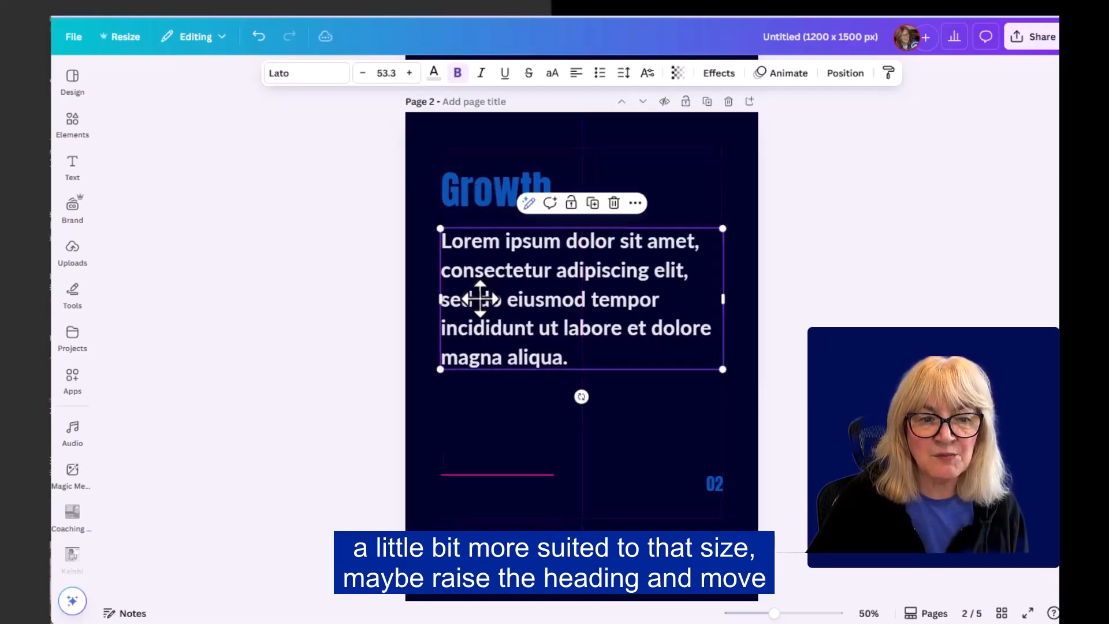
pyautogui.moveTo(476, 476); pyautogui.dragTo(473, 411)
pyautogui.click(826, 370)
# - Rename the resized design as New Marketing Carousel and save it
pyautogui.scroll(8, 768, 297)
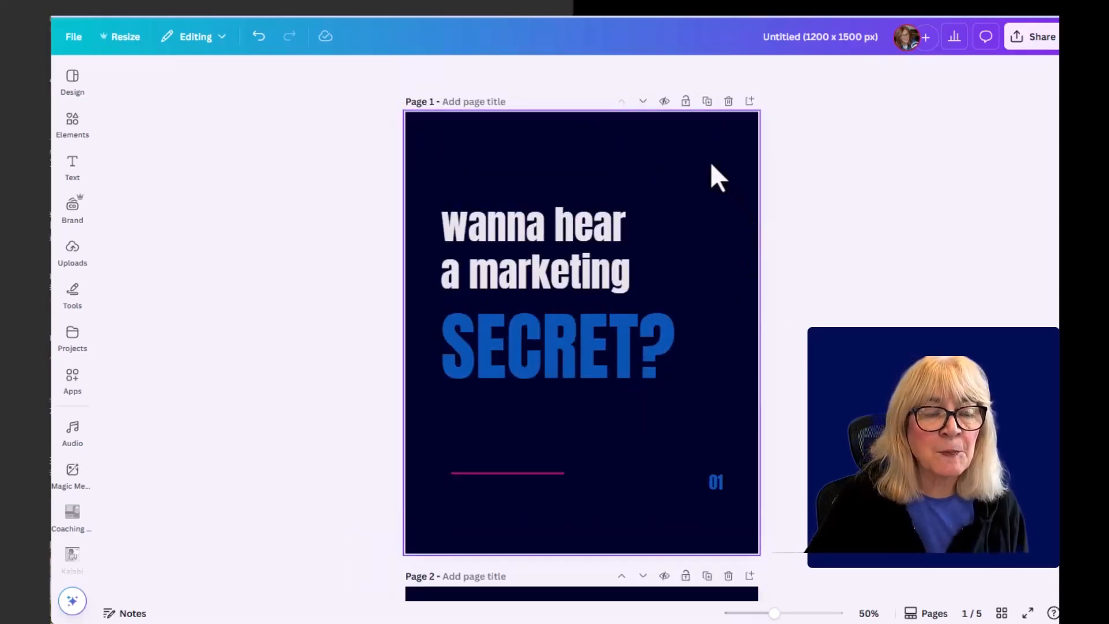
pyautogui.click(73, 37)
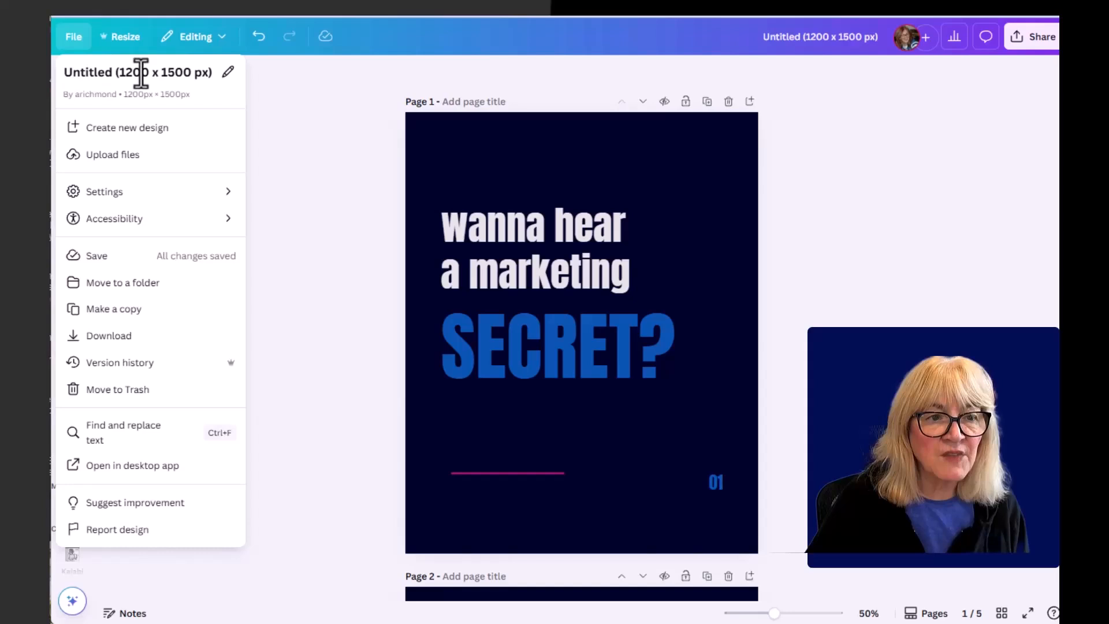
pyautogui.click(229, 72)
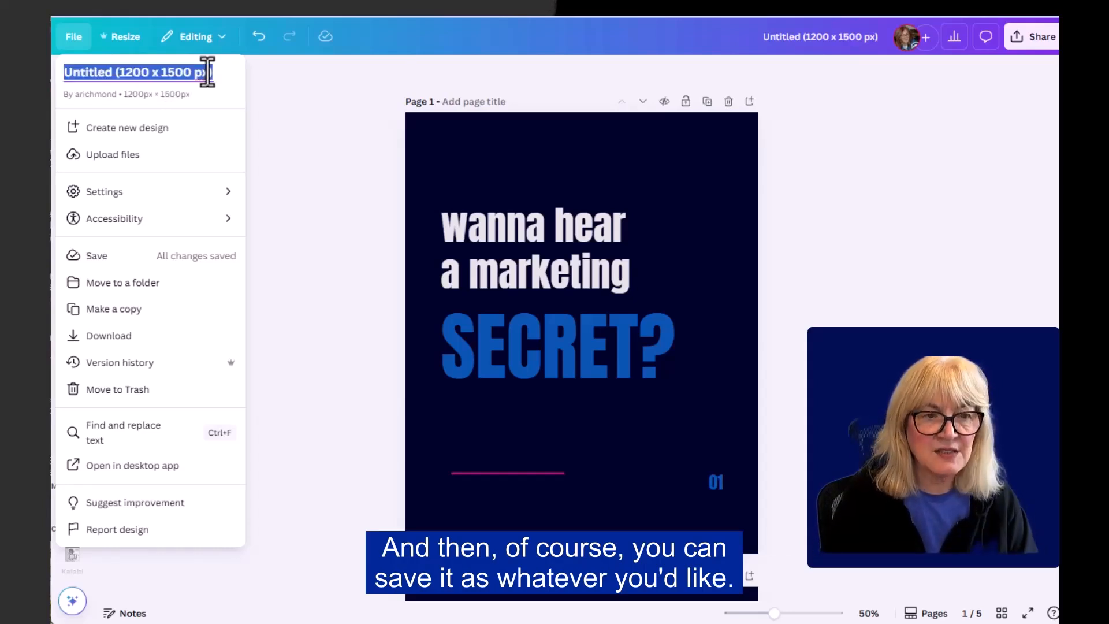
pyautogui.hotkey('ctrl', 'v')
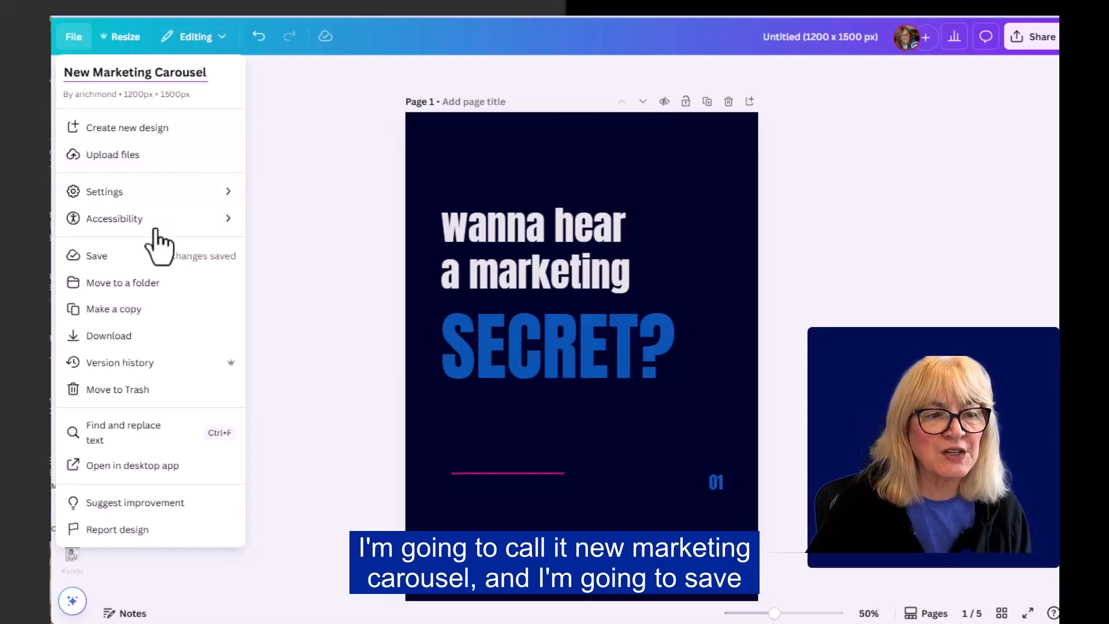
pyautogui.click(92, 255)
pyautogui.click(91, 255)
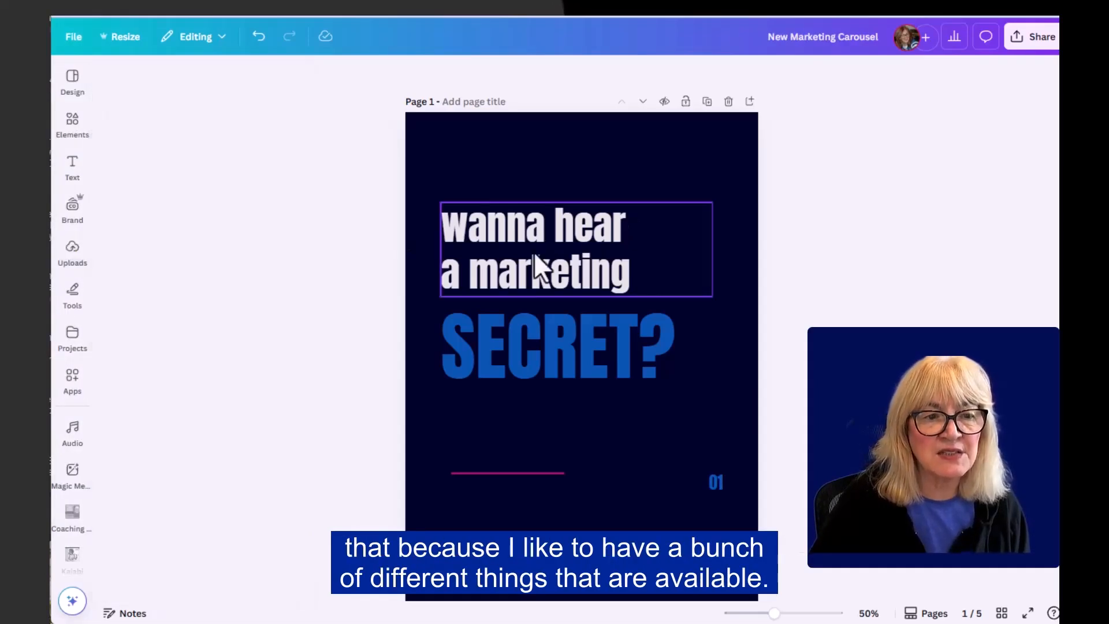
# - Open the Wyzowl 2025 Video Marketing Stats Report from the recent designs and look through its pages
pyautogui.scroll(-10, 607, 260)
pyautogui.scroll(10, 608, 261)
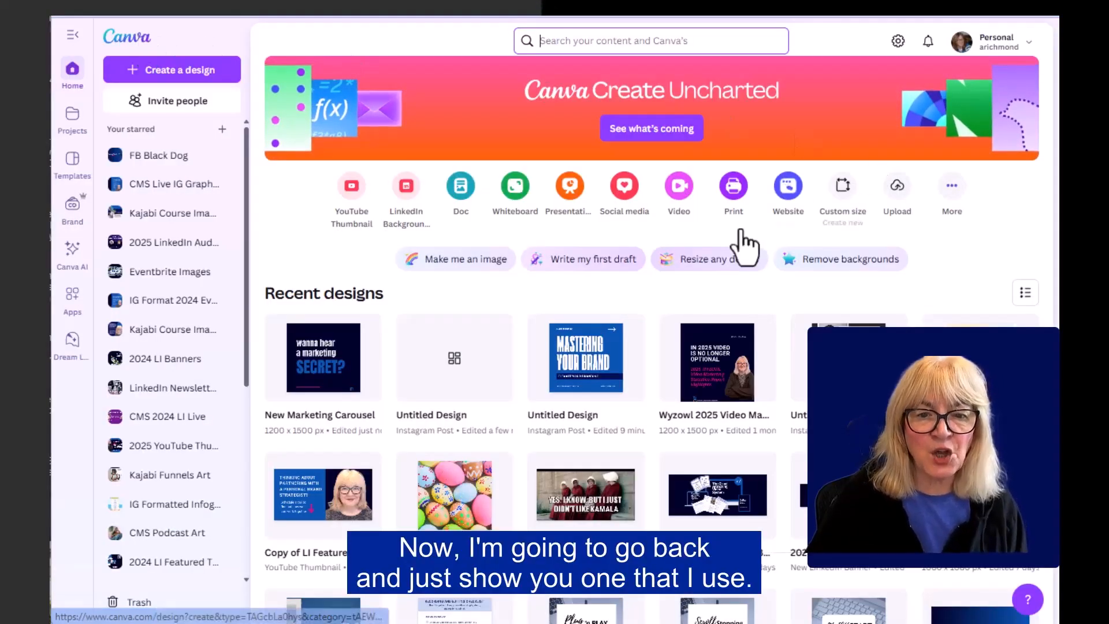
pyautogui.scroll(-3, 745, 271)
pyautogui.click(718, 231)
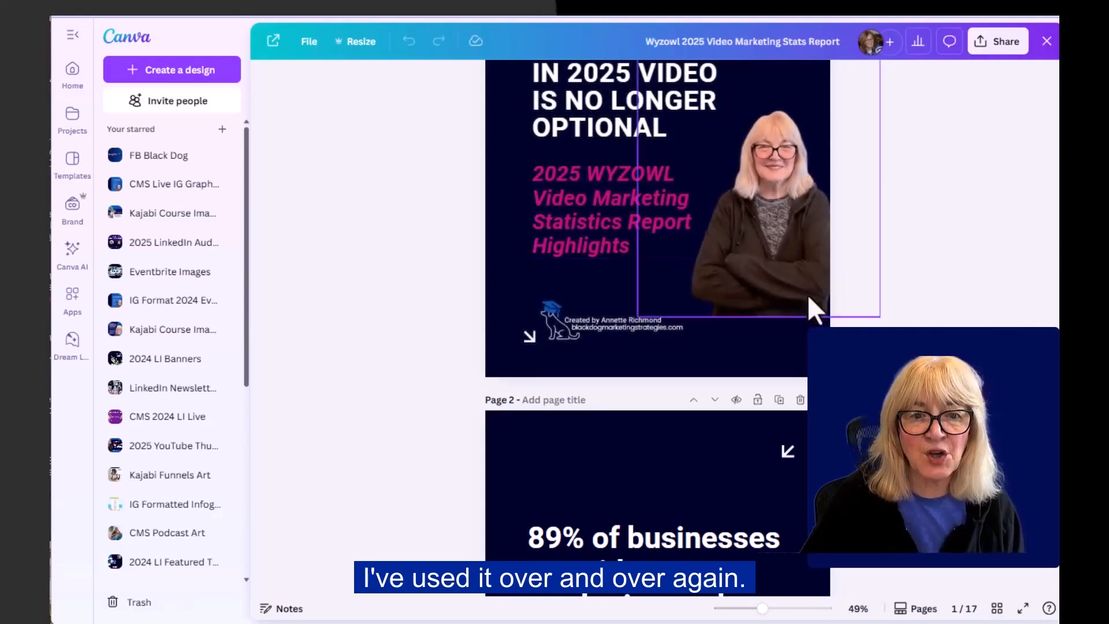
pyautogui.scroll(3, 718, 231)
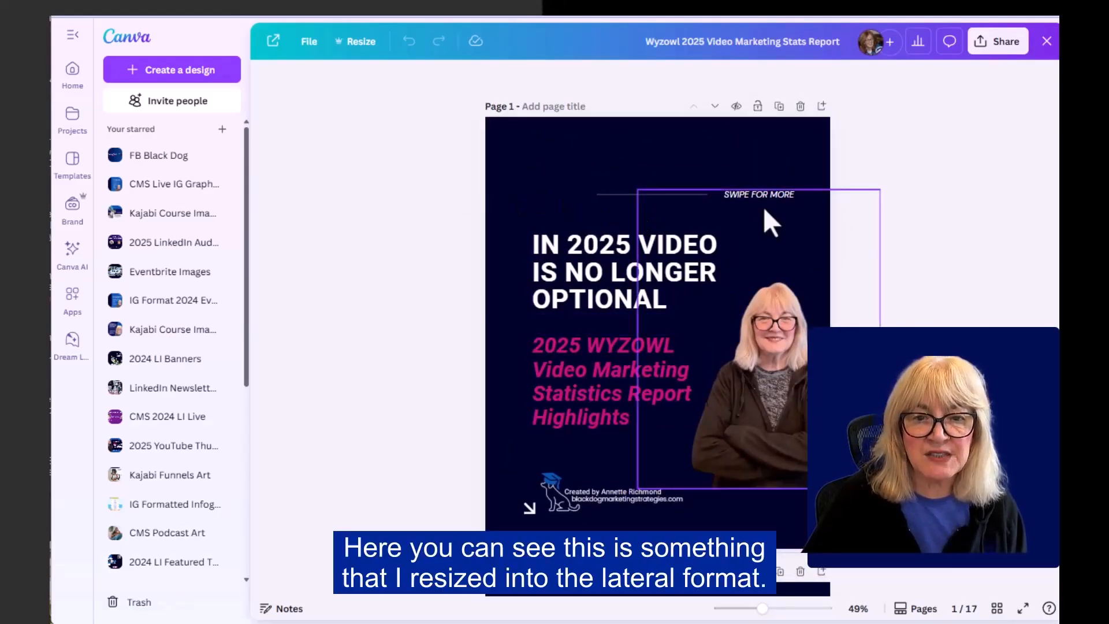
pyautogui.scroll(-10, 794, 151)
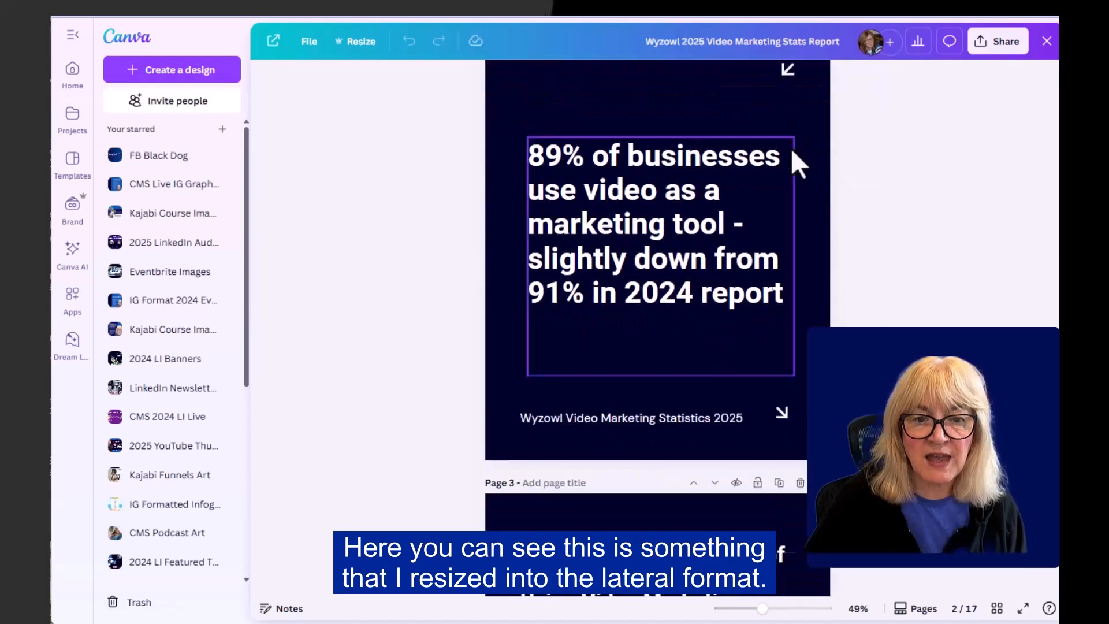
pyautogui.scroll(-10, 791, 148)
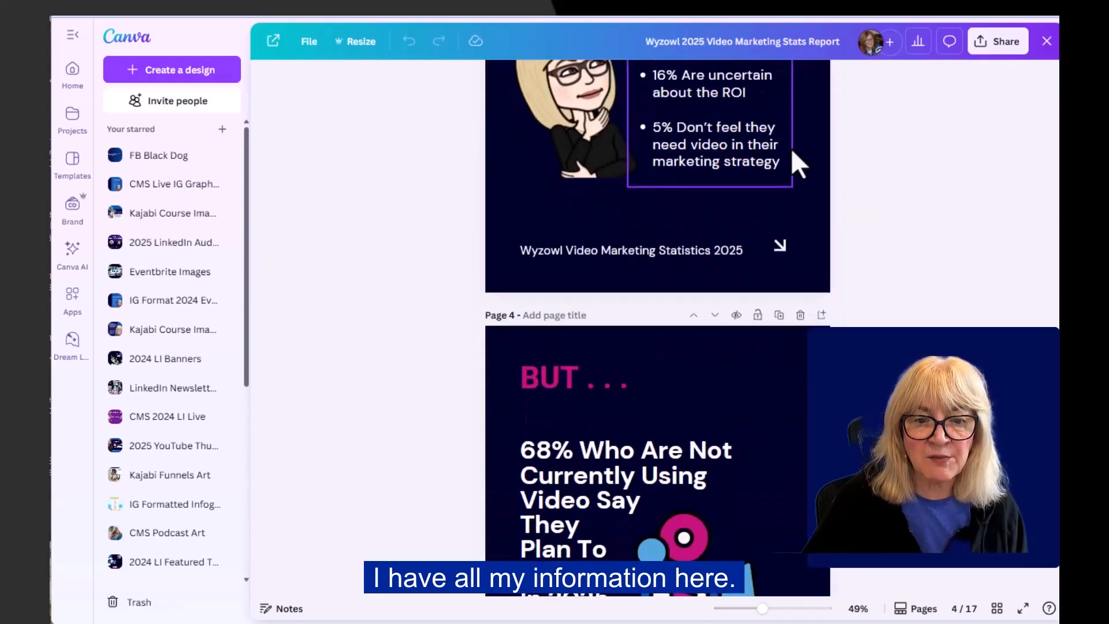
pyautogui.scroll(-5, 791, 147)
# - Save the Wyzowl report design and reopen it from the recent designs for editing
pyautogui.click(309, 41)
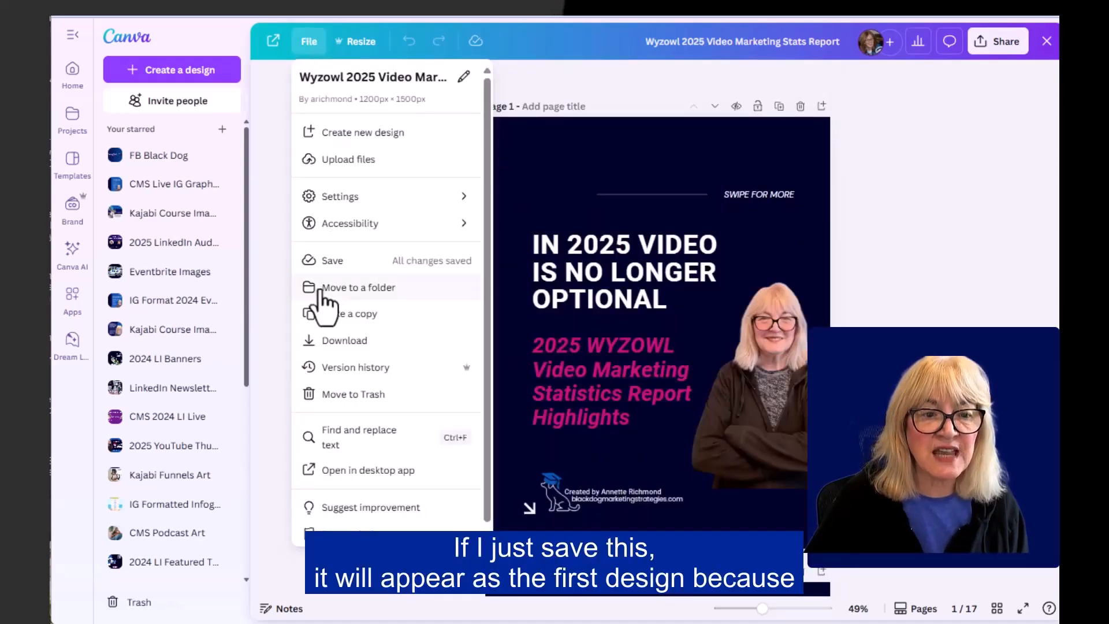
pyautogui.click(330, 261)
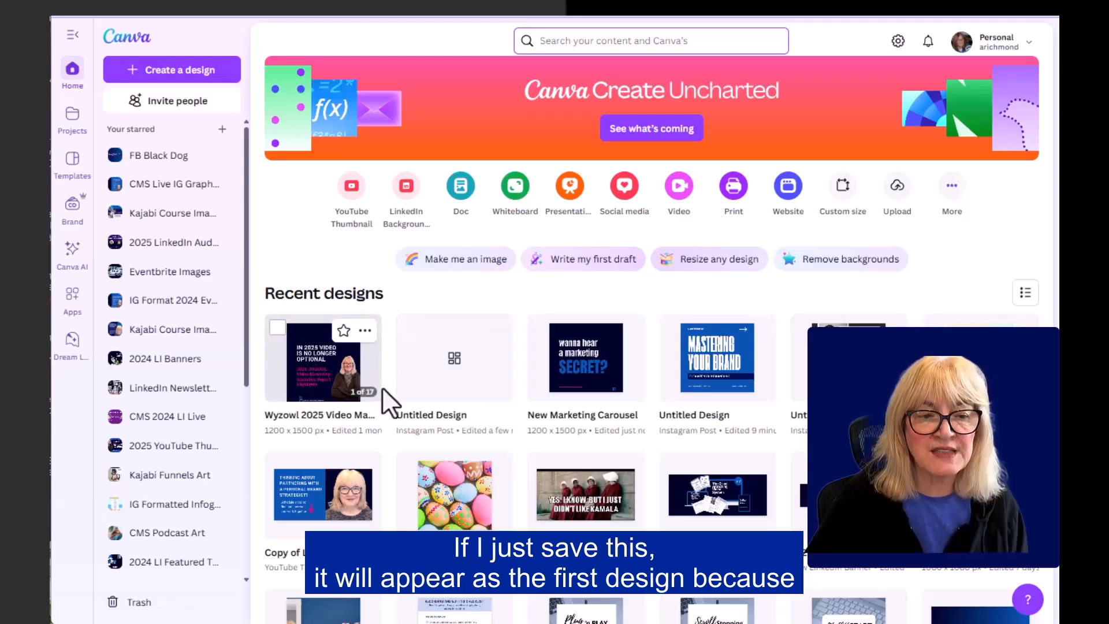
pyautogui.click(335, 375)
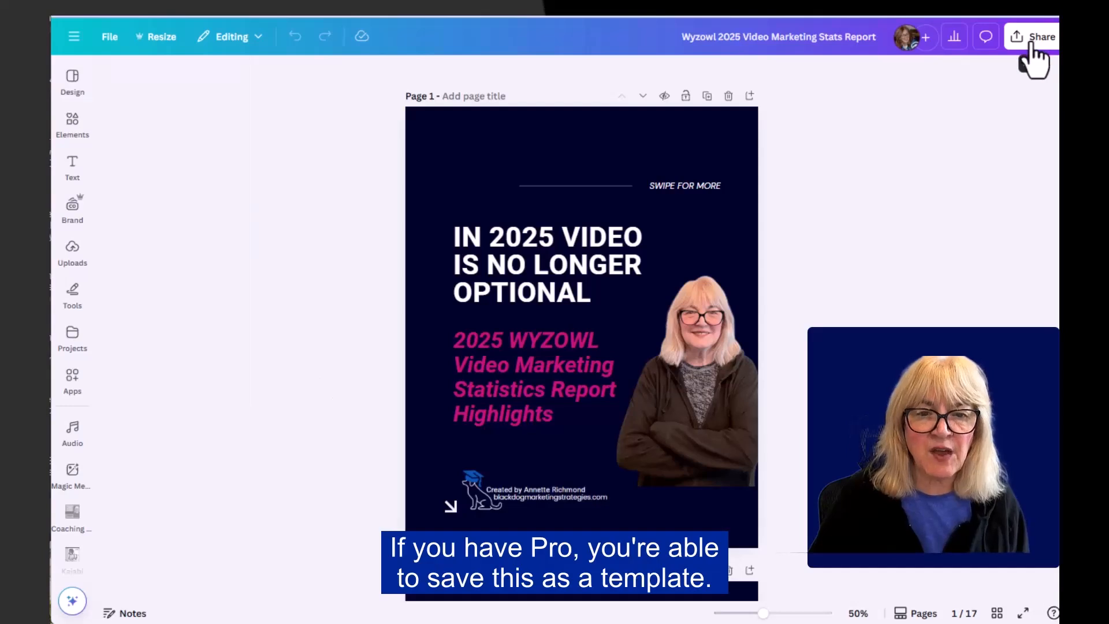
# - Publish the Wyzowl report design as a Brand Template in the Your projects folder
pyautogui.click(1029, 40)
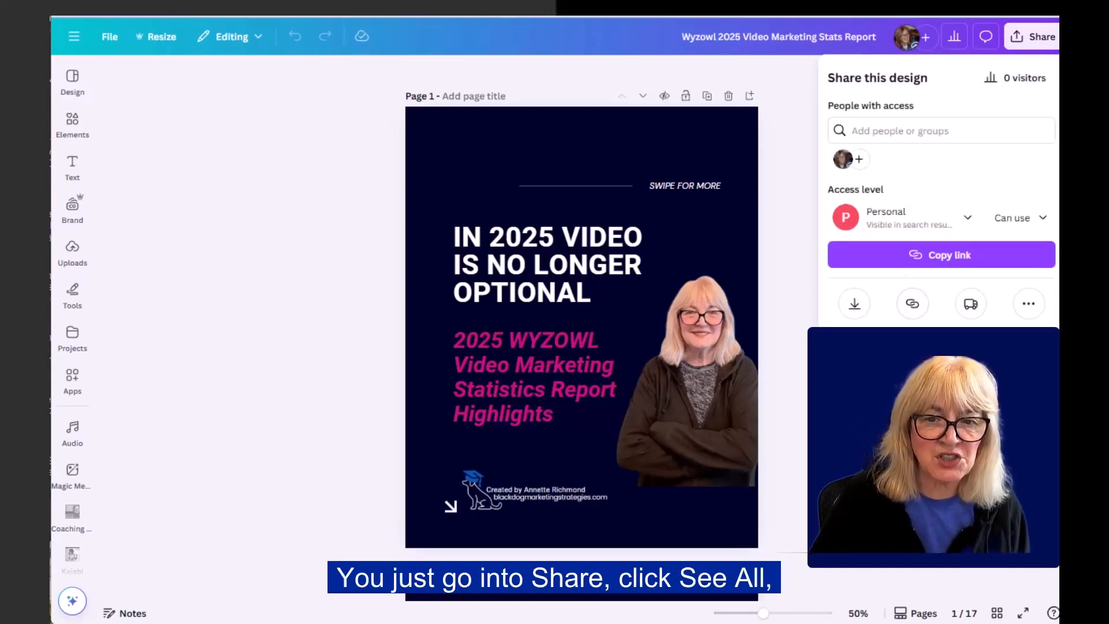
pyautogui.click(1032, 304)
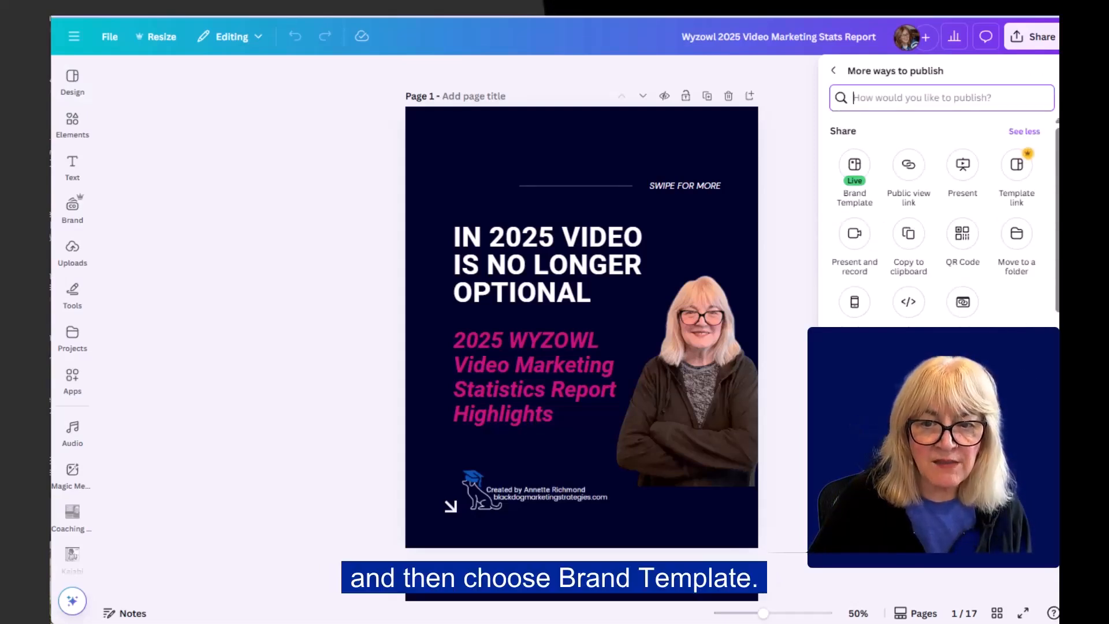
pyautogui.click(855, 169)
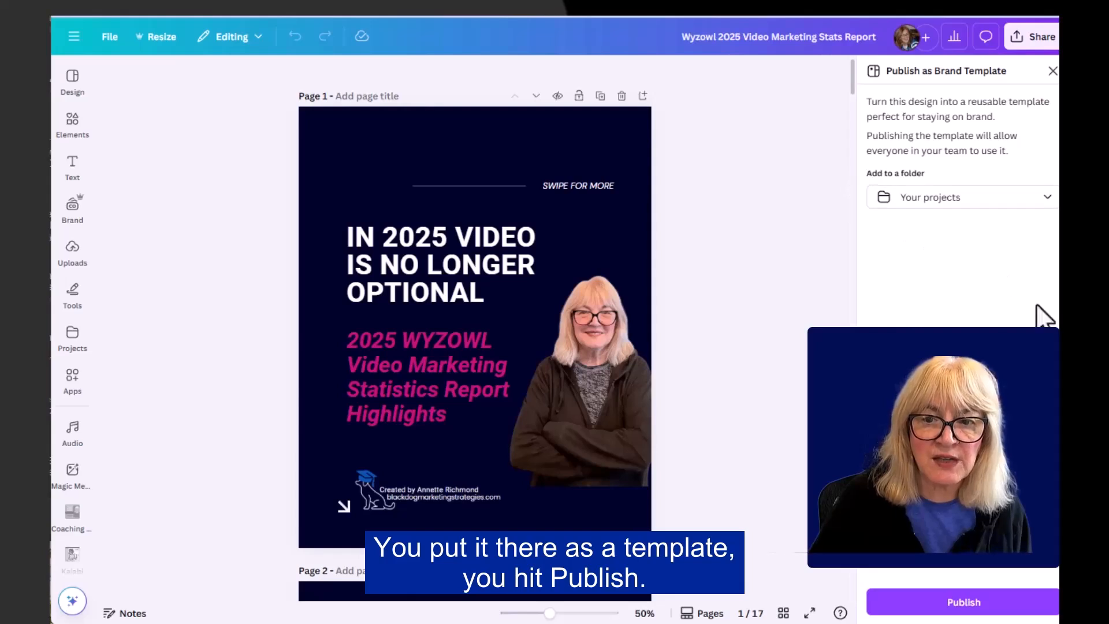
pyautogui.click(962, 602)
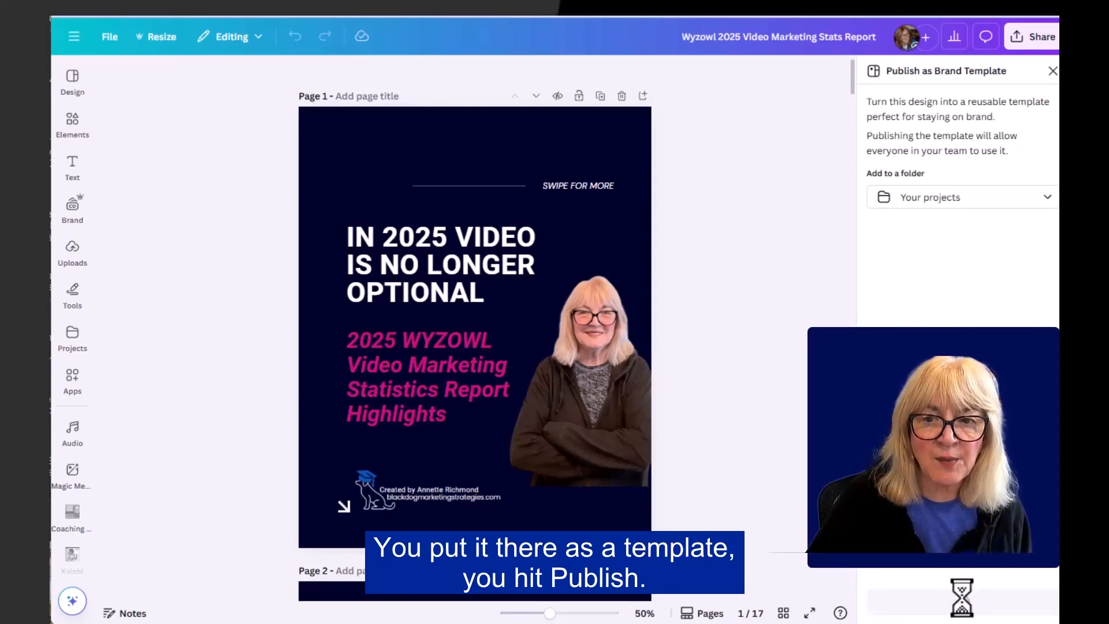
pyautogui.click(960, 601)
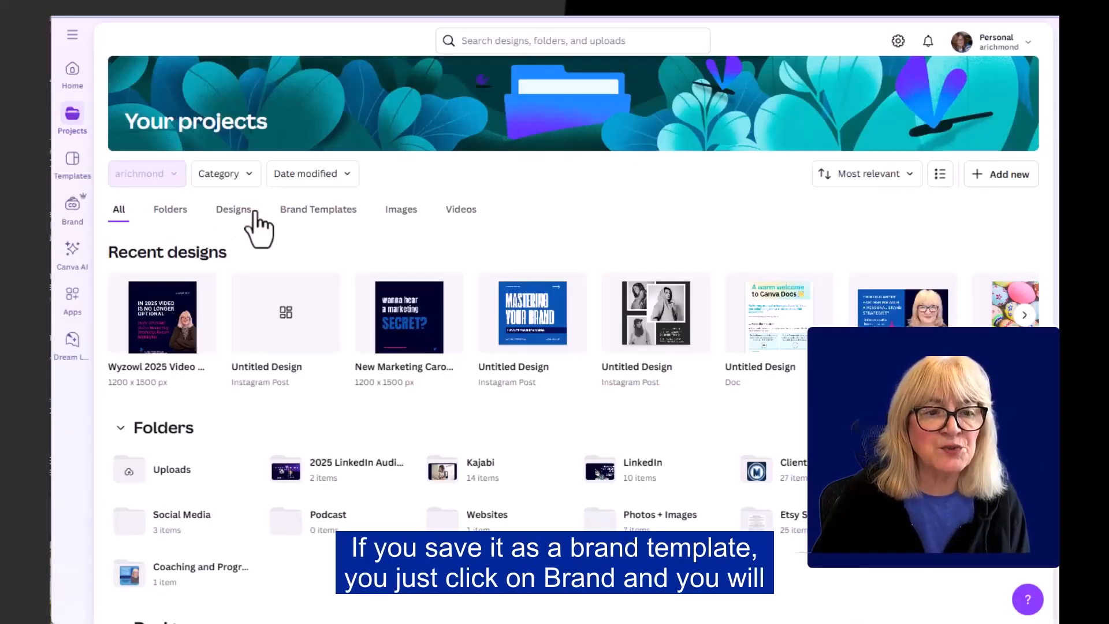
# - Create a new design from the Wyzowl 2025 Video Marketing Stats Report brand template
pyautogui.click(72, 206)
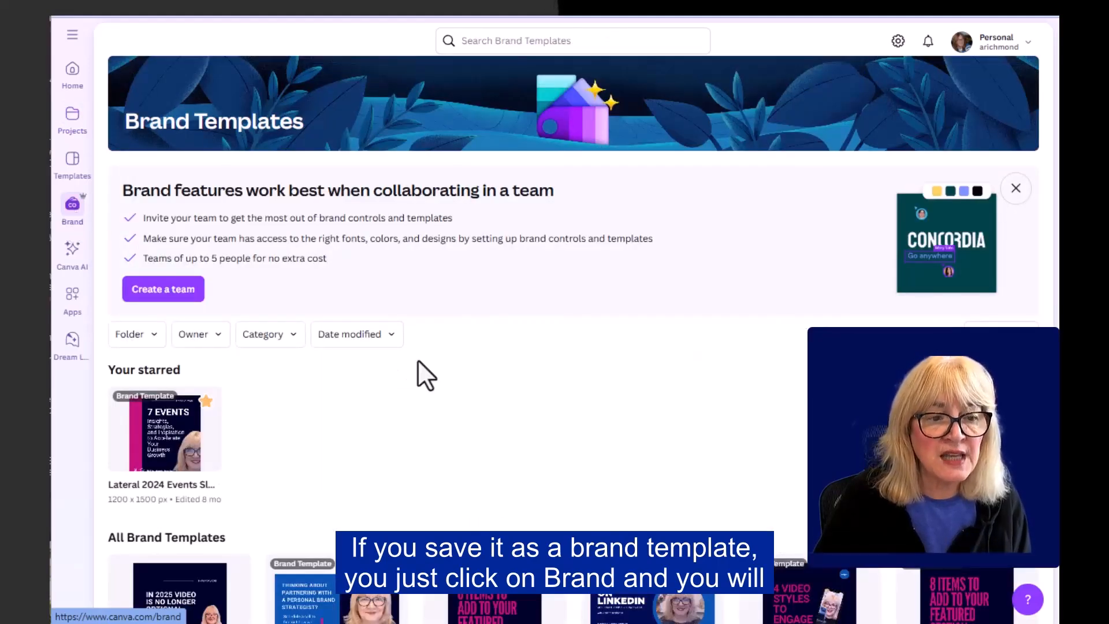
pyautogui.scroll(-4, 438, 370)
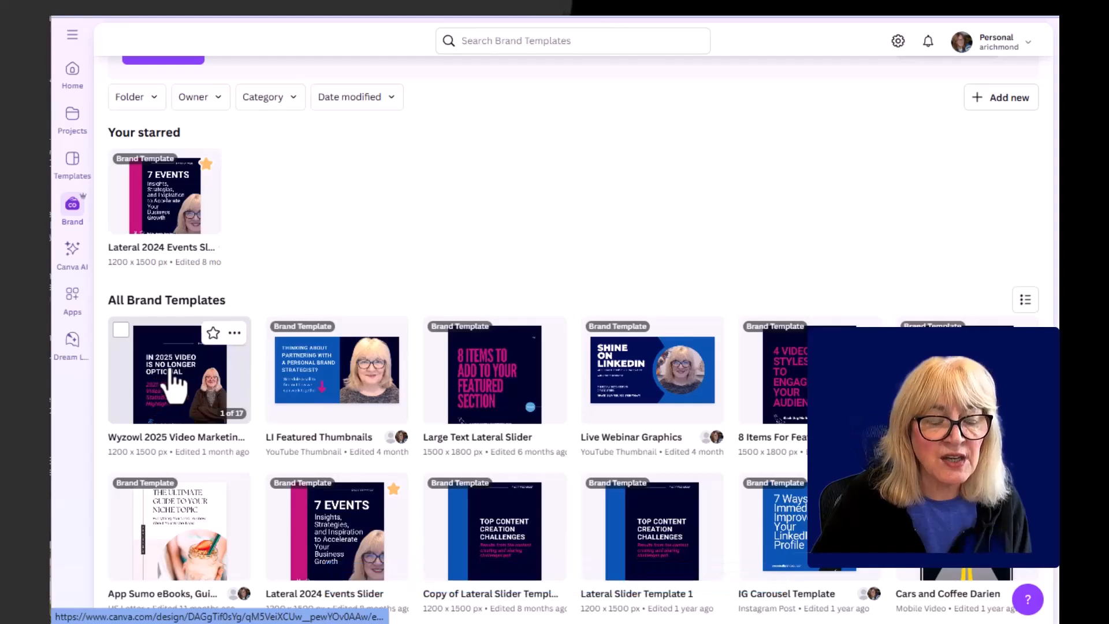
pyautogui.click(159, 375)
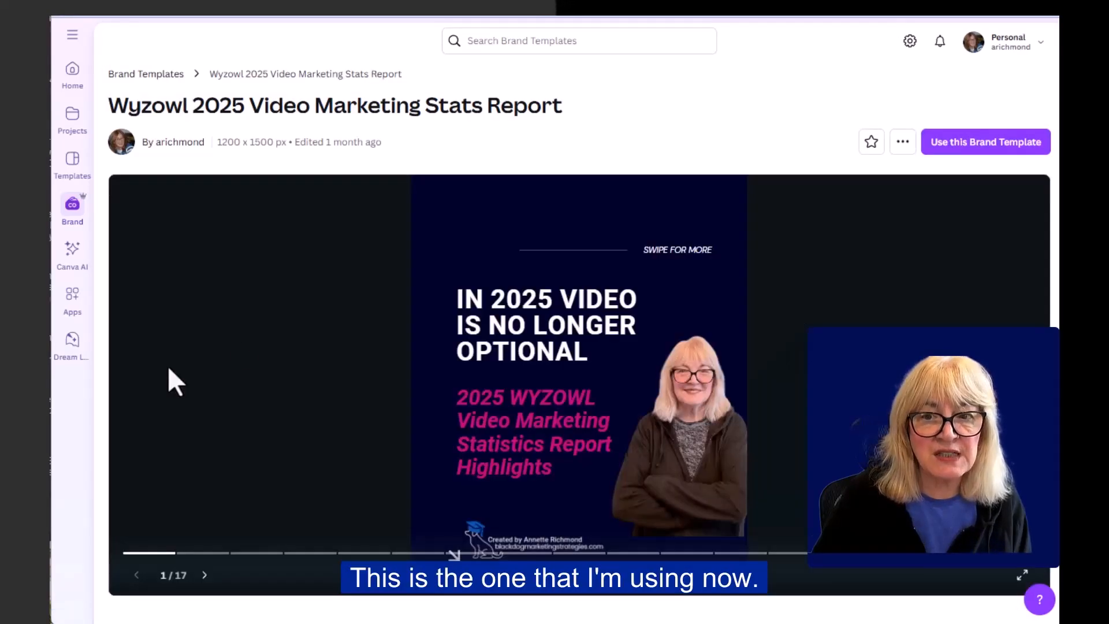
pyautogui.click(988, 143)
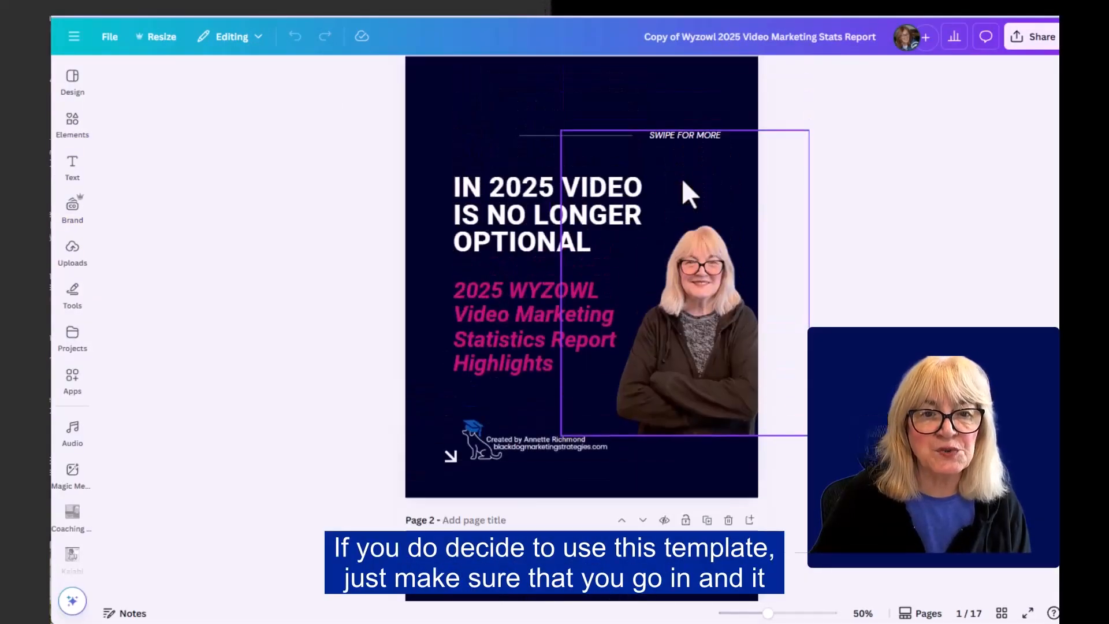
# - Open the file options of the copied Wyzowl report design
pyautogui.click(110, 38)
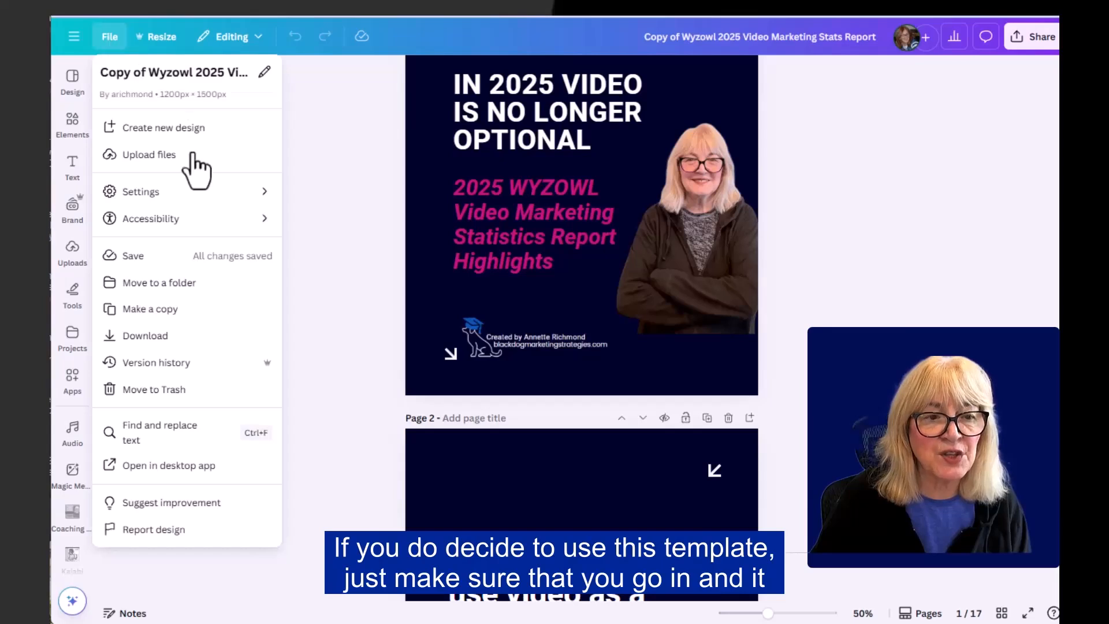